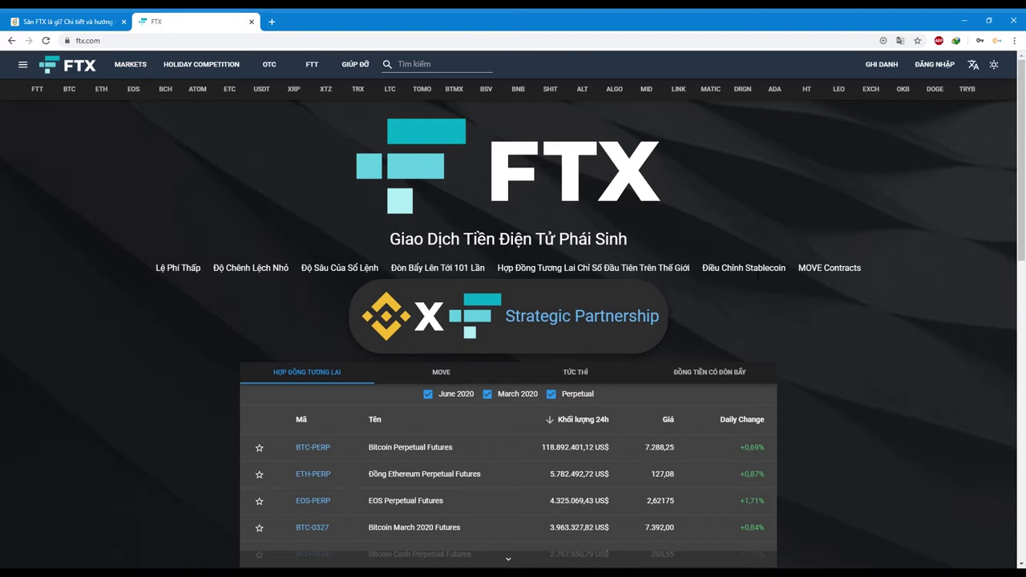
- Open the GHI DANH registration form and focus its email and password fields
{"action": "left_click", "coordinate": [882, 64]}
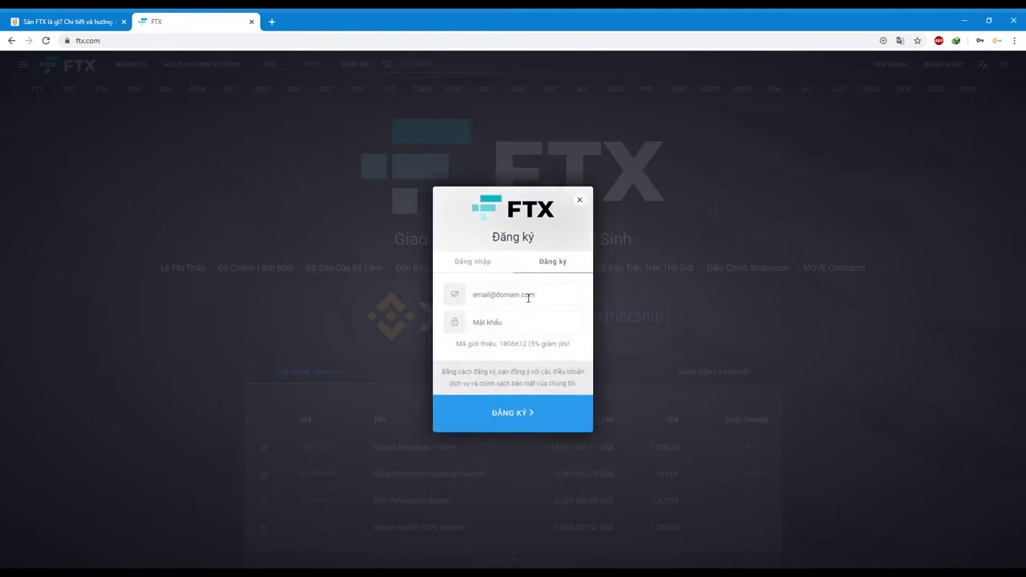
{"action": "left_click", "coordinate": [536, 304]}
{"action": "left_click", "coordinate": [536, 327]}
- Highlight the referral code and its 5% fee discount note on the sign-up form
{"action": "left_click_drag", "start_coordinate": [500, 344], "coordinate": [526, 344]}
{"action": "left_click_drag", "start_coordinate": [538, 346], "coordinate": [569, 355]}
{"action": "left_click", "coordinate": [573, 356]}
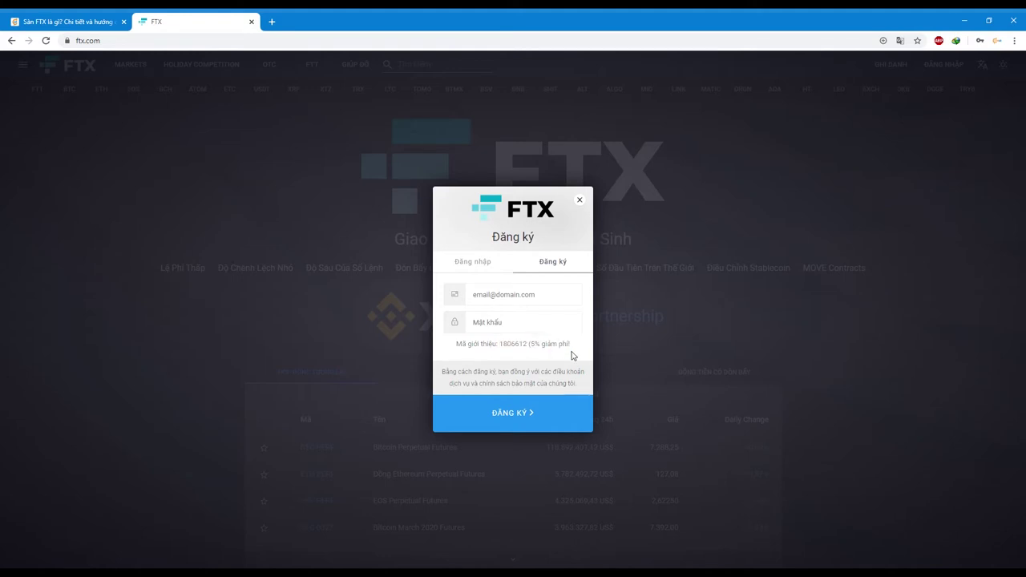
- Log in on the Đăng nhập tab with the account e-mail and password
{"action": "left_click", "coordinate": [473, 263]}
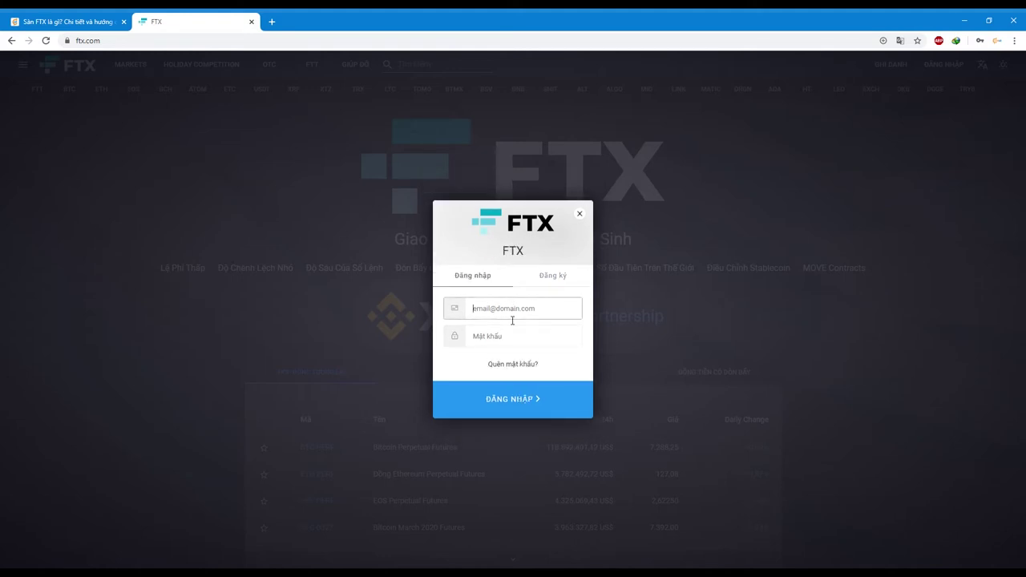
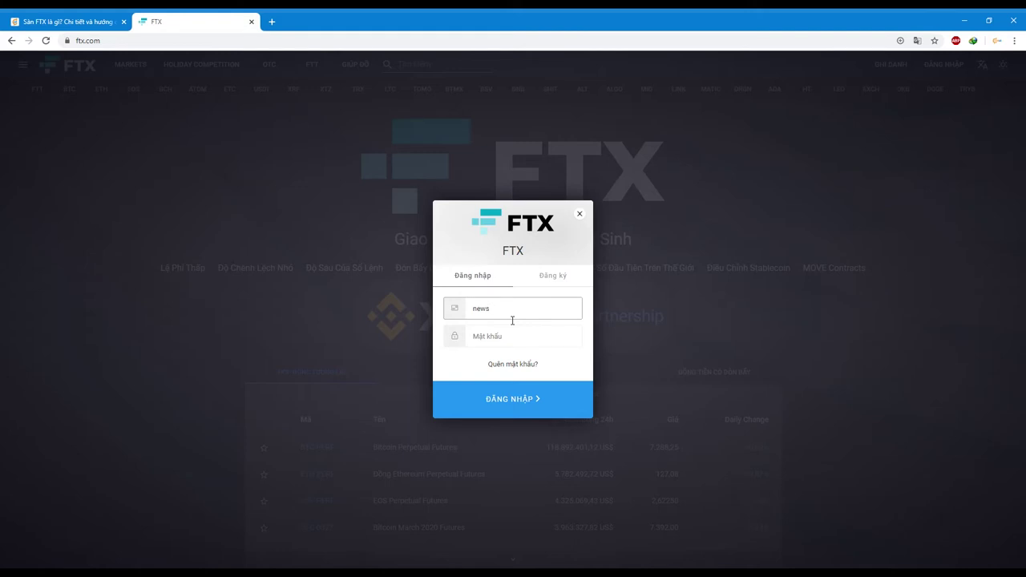
{"action": "left_click", "coordinate": [498, 335]}
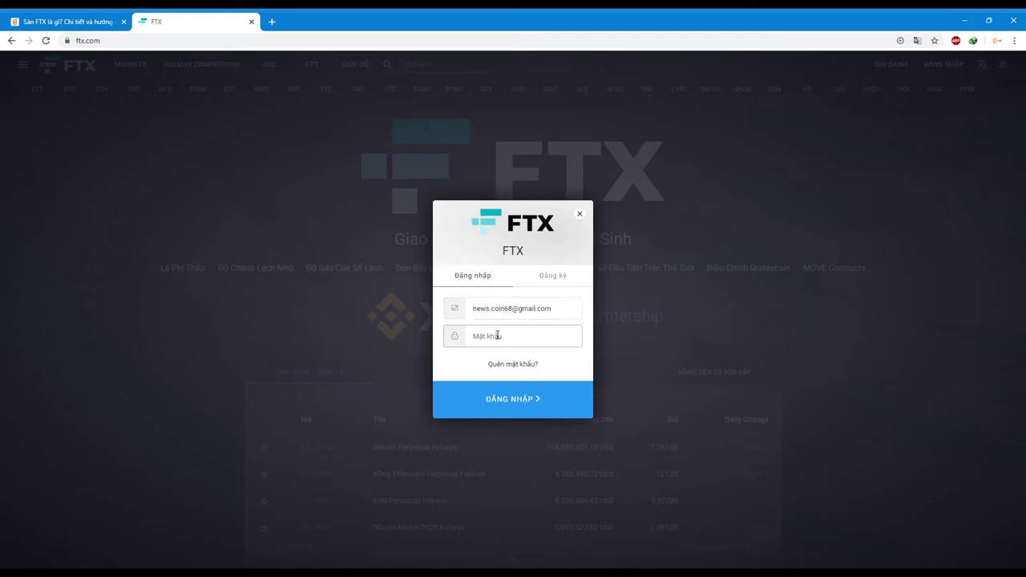
{"action": "type", "text": "•••••••"}
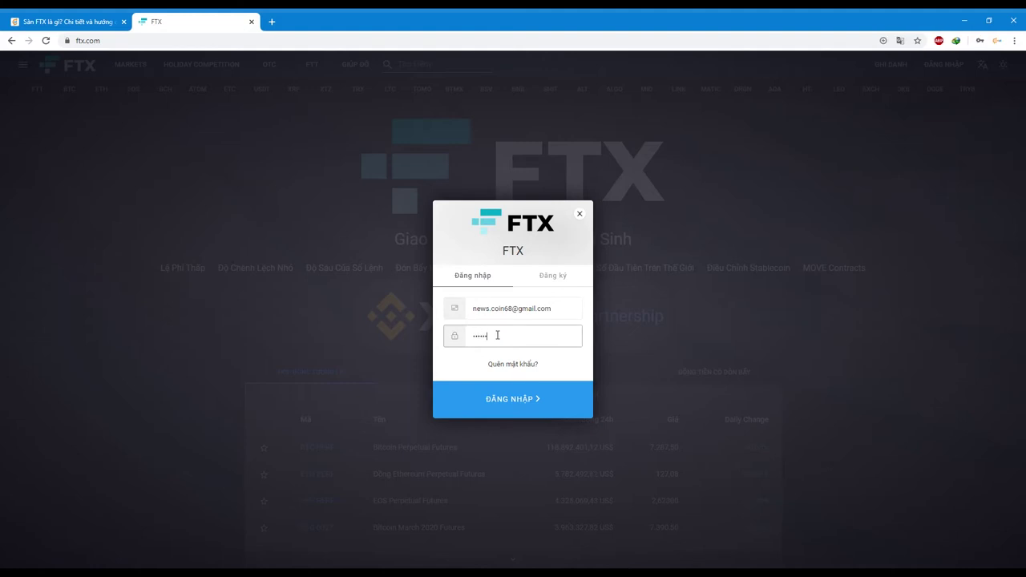
{"action": "key", "text": "Return"}
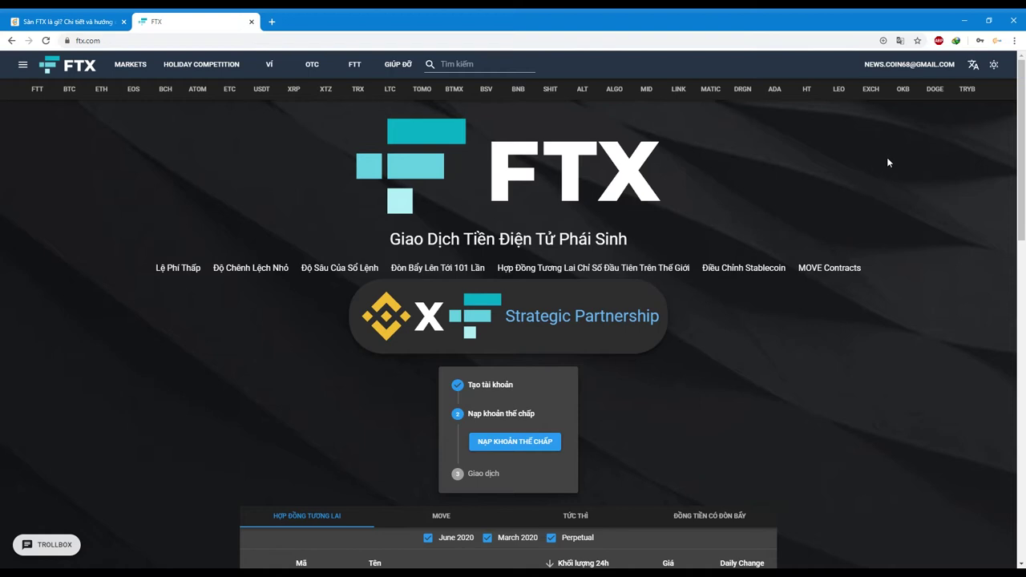
- Go to account settings (Cài đặt) and review the Verification Level: 1 line
{"action": "left_click", "coordinate": [890, 64]}
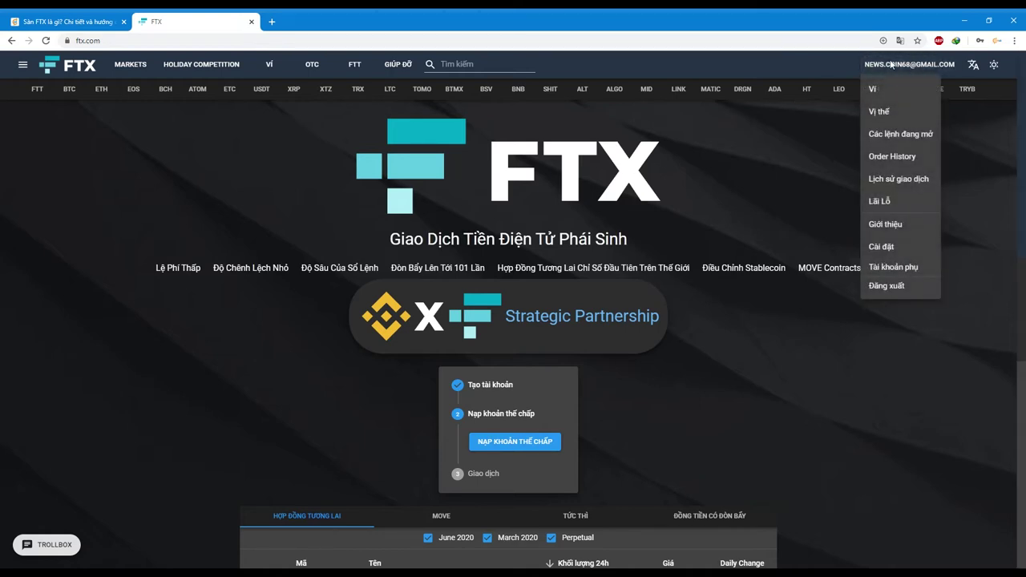
{"action": "left_click", "coordinate": [882, 246]}
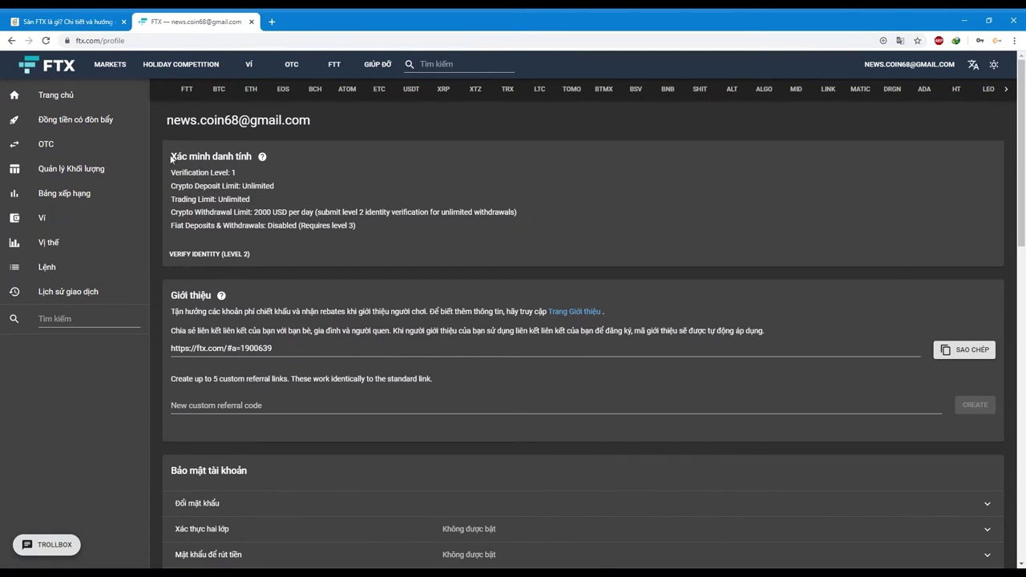
{"action": "left_click_drag", "start_coordinate": [172, 158], "coordinate": [286, 162]}
{"action": "left_click_drag", "start_coordinate": [177, 172], "coordinate": [244, 175]}
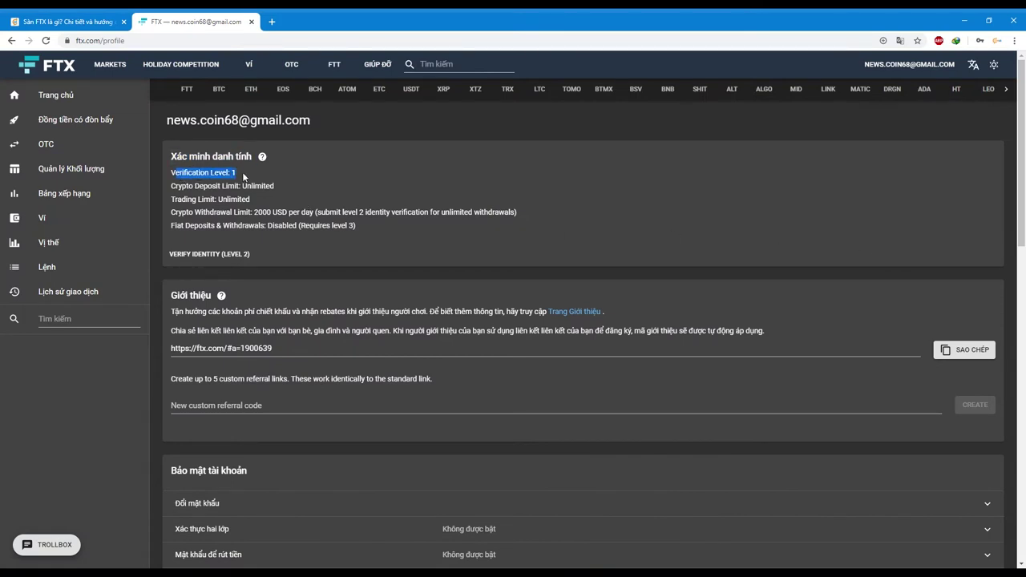
{"action": "left_click", "coordinate": [466, 325]}
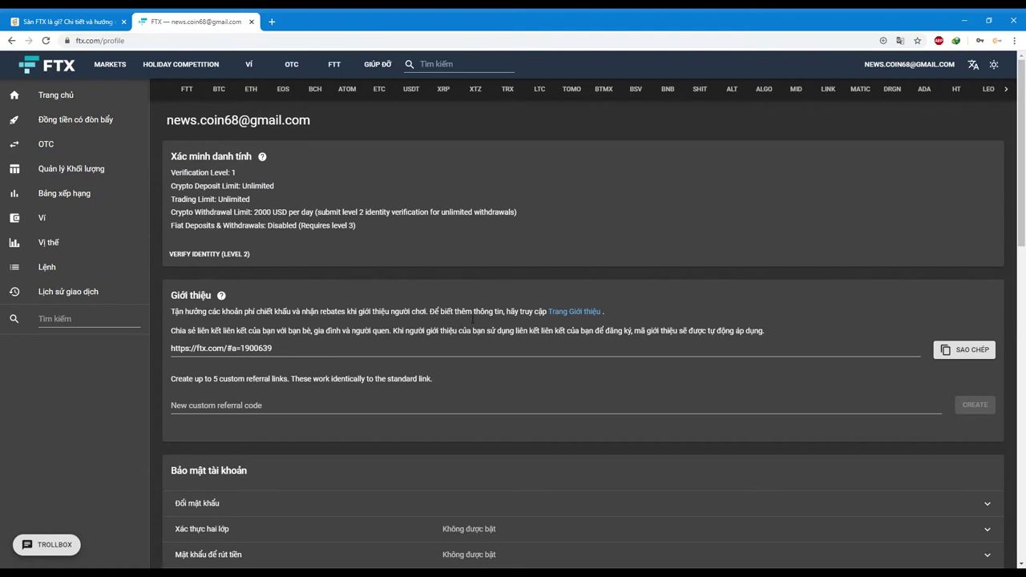
- Select the referral link, then expand the Xác thực hai lớp options
{"action": "left_click", "coordinate": [195, 353]}
{"action": "triple_click", "coordinate": [195, 353]}
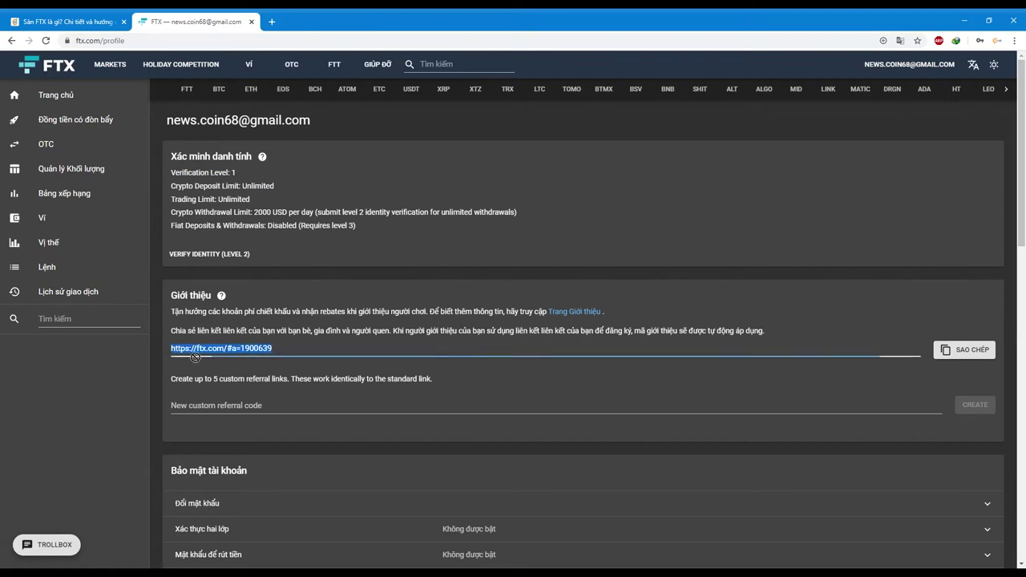
{"action": "left_click", "coordinate": [333, 337]}
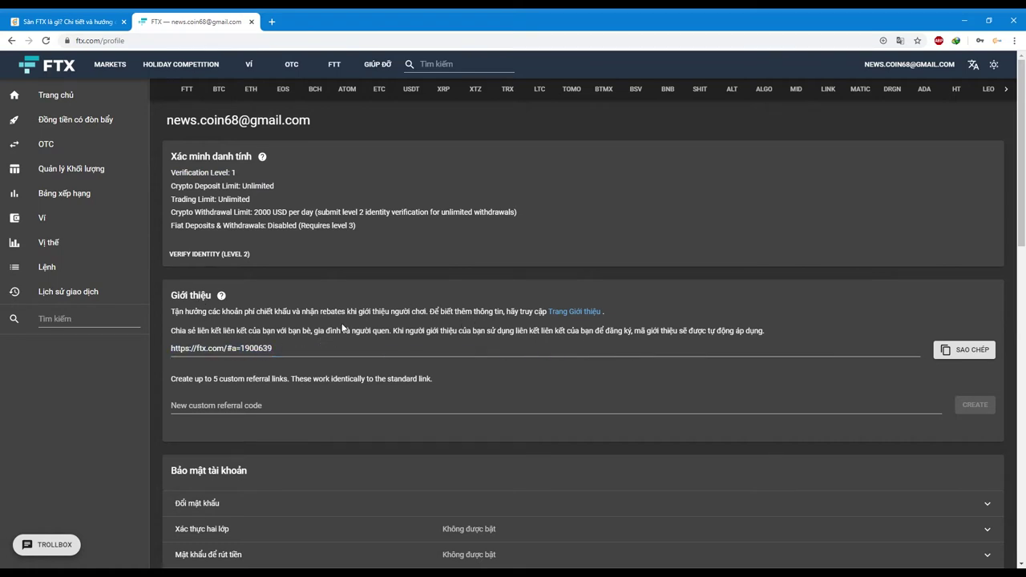
{"action": "scroll", "coordinate": [343, 327], "scroll_direction": "down", "scroll_amount": 1}
{"action": "triple_click", "coordinate": [409, 294]}
{"action": "scroll", "coordinate": [409, 280], "scroll_direction": "down", "scroll_amount": 1}
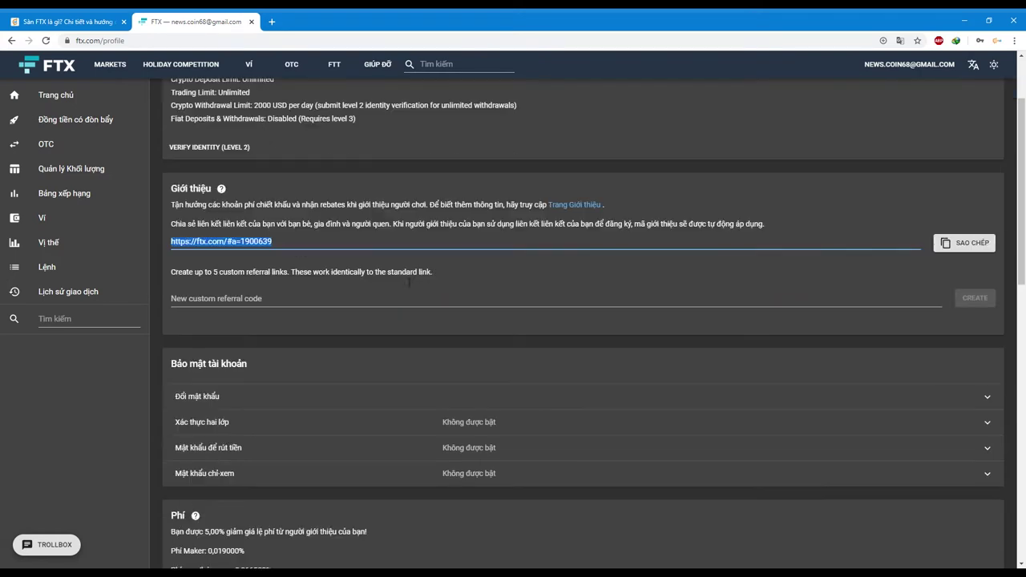
{"action": "scroll", "coordinate": [313, 376], "scroll_direction": "down", "scroll_amount": 1}
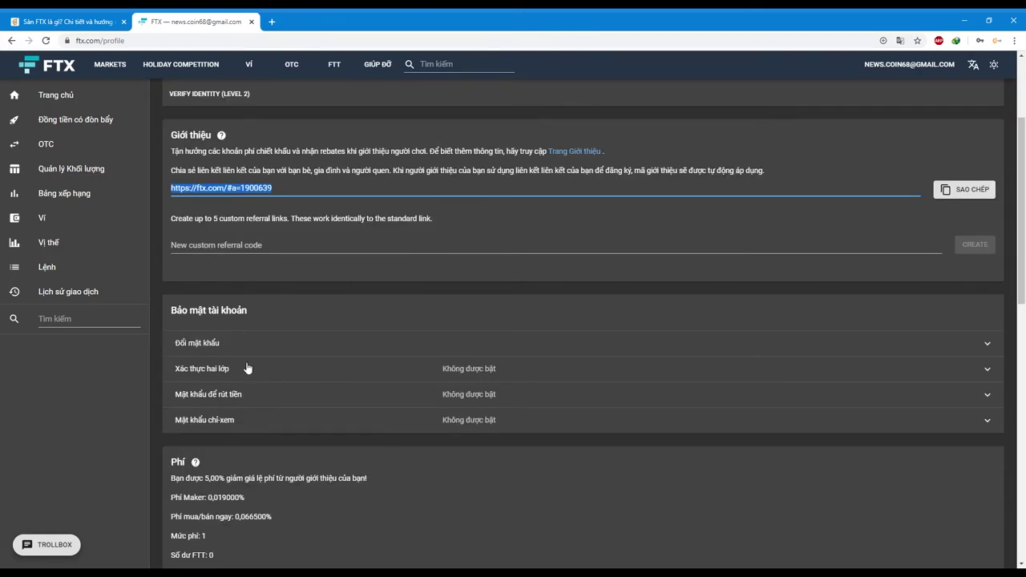
{"action": "left_click", "coordinate": [587, 375]}
{"action": "scroll", "coordinate": [645, 270], "scroll_direction": "down", "scroll_amount": 1}
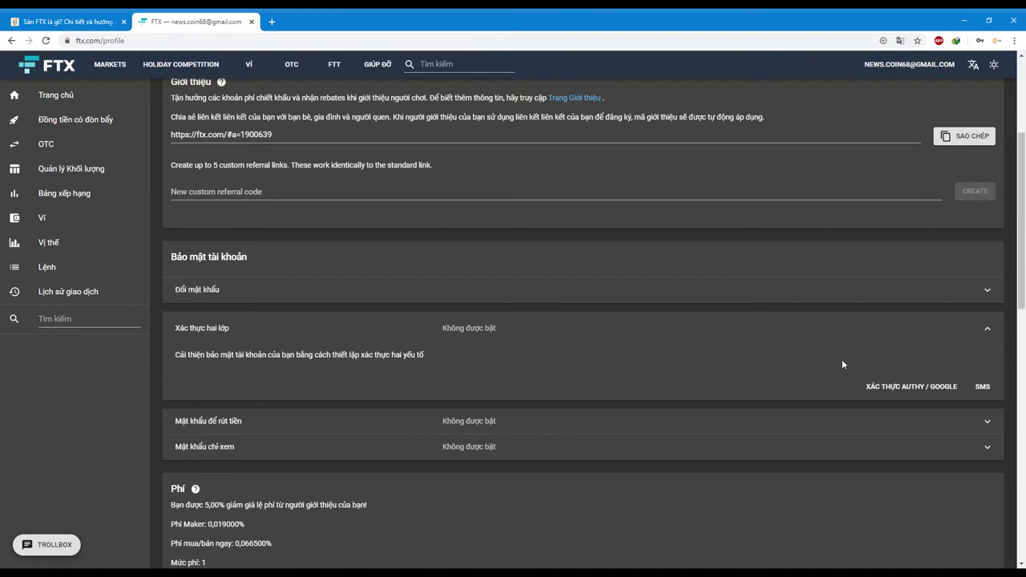
{"action": "left_click", "coordinate": [889, 387]}
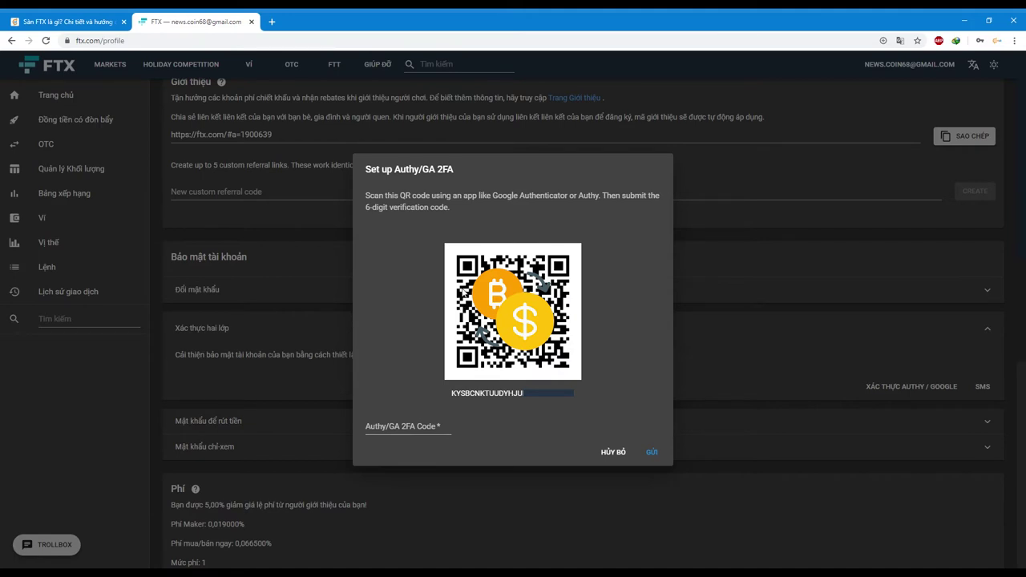
{"action": "left_click", "coordinate": [624, 454]}
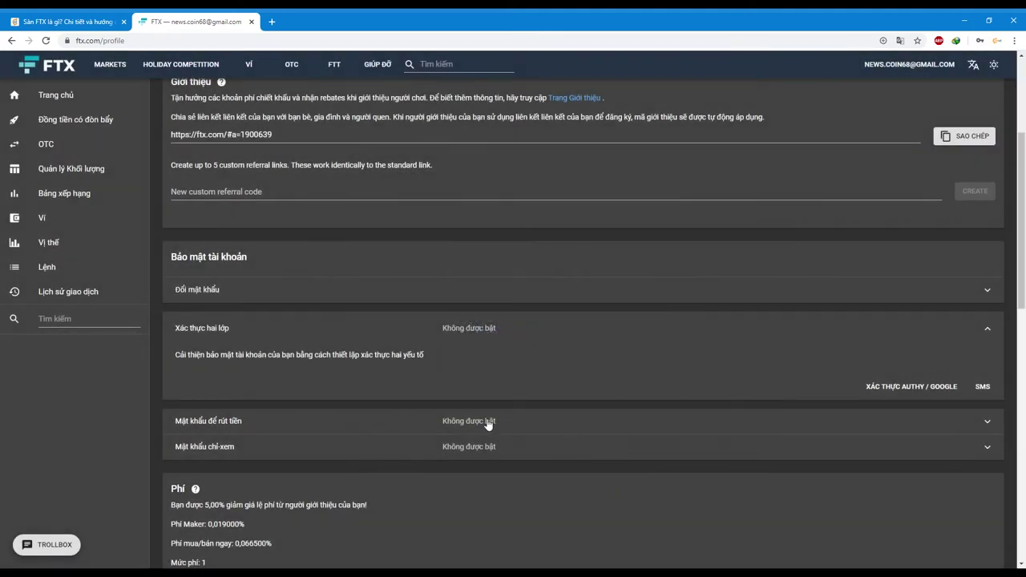
- Expand Mật khẩu để rút tiền and review the withdrawal password description
{"action": "scroll", "coordinate": [561, 360], "scroll_direction": "down", "scroll_amount": 1}
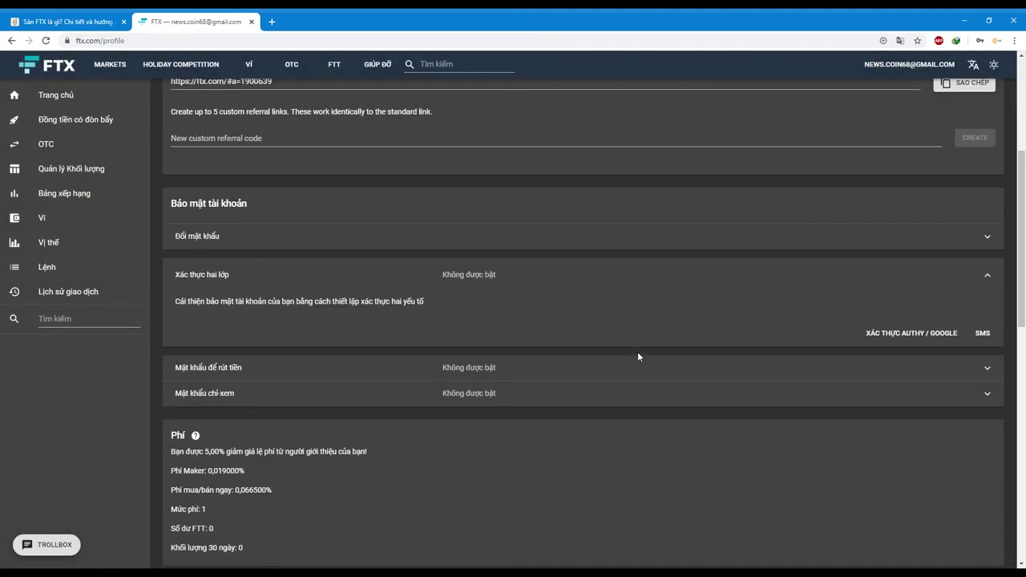
{"action": "left_click", "coordinate": [988, 372]}
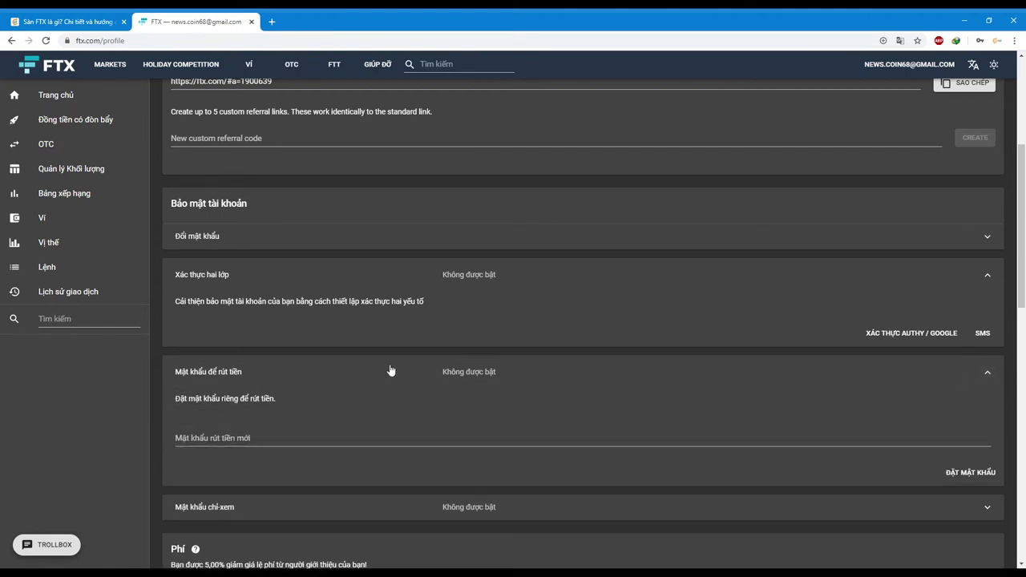
{"action": "scroll", "coordinate": [385, 372], "scroll_direction": "down", "scroll_amount": 1}
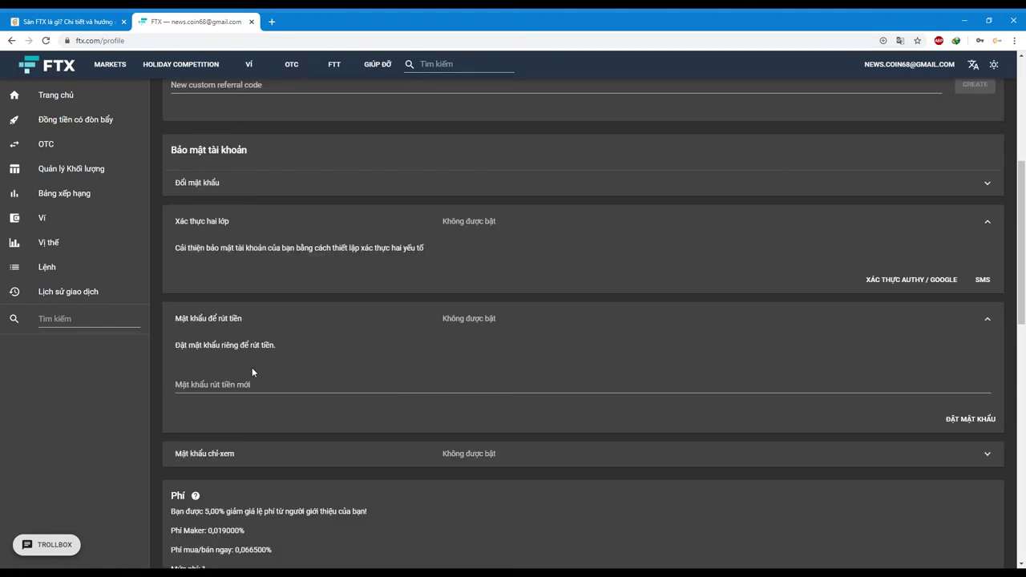
{"action": "left_click", "coordinate": [233, 384]}
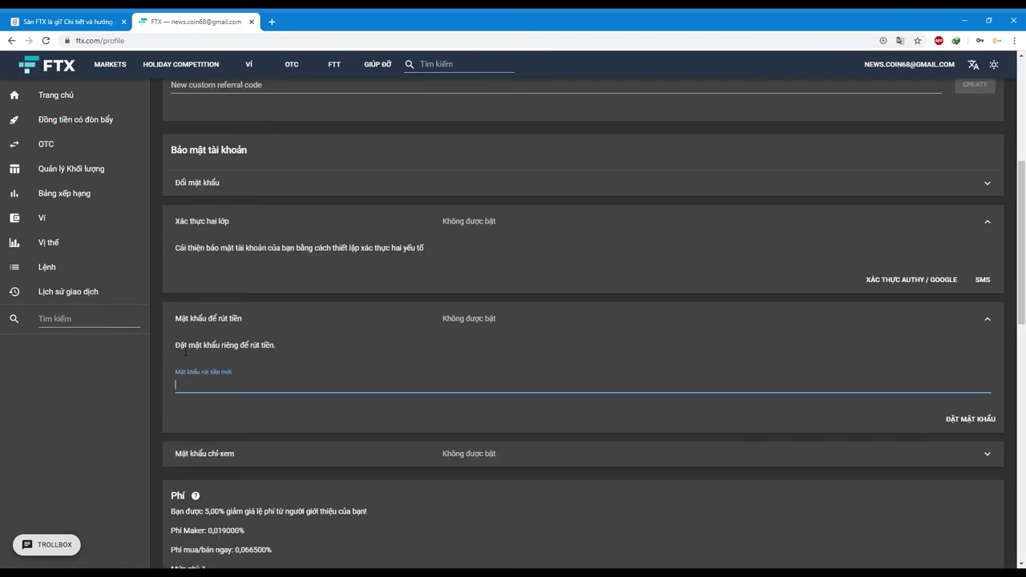
{"action": "left_click_drag", "start_coordinate": [177, 345], "coordinate": [277, 351]}
{"action": "left_click", "coordinate": [253, 390]}
- Review Mật khẩu chỉ-xem, then collapse view-only, withdrawal and two-factor sections
{"action": "scroll", "coordinate": [753, 354], "scroll_direction": "down", "scroll_amount": 1}
{"action": "left_click", "coordinate": [569, 403]}
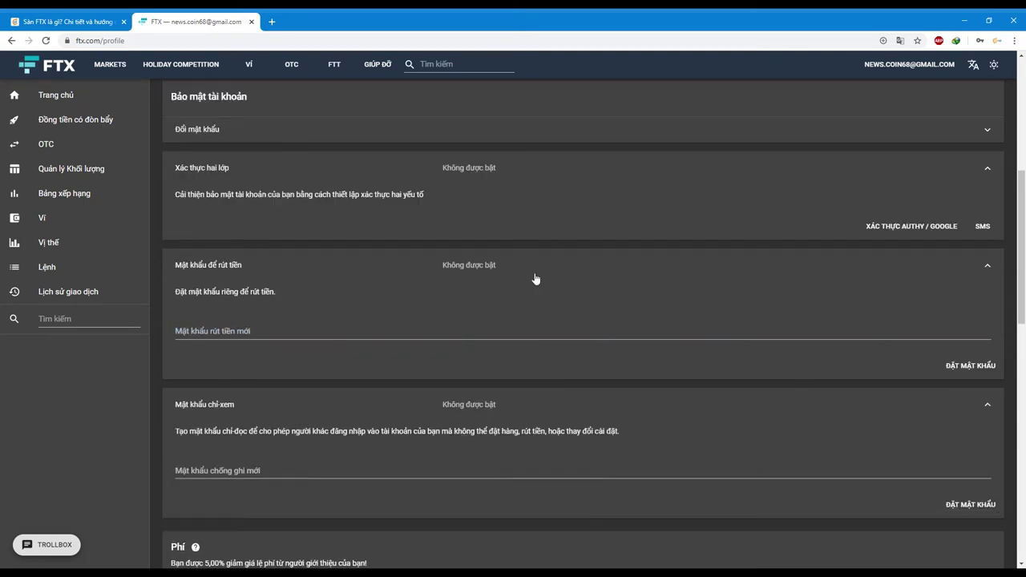
{"action": "left_click_drag", "start_coordinate": [202, 433], "coordinate": [591, 439]}
{"action": "left_click", "coordinate": [372, 434]}
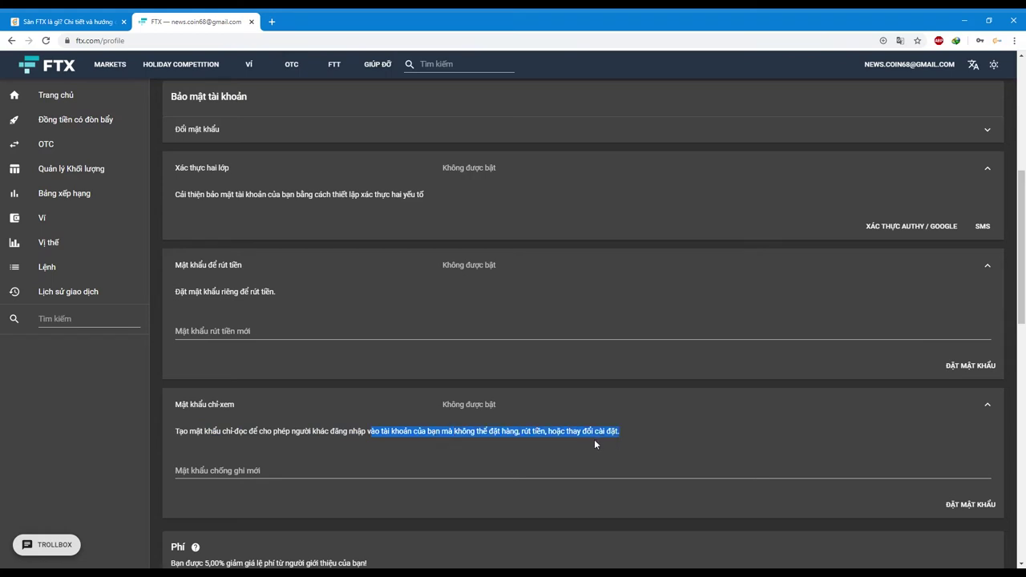
{"action": "left_click", "coordinate": [594, 439]}
{"action": "left_click", "coordinate": [987, 404]}
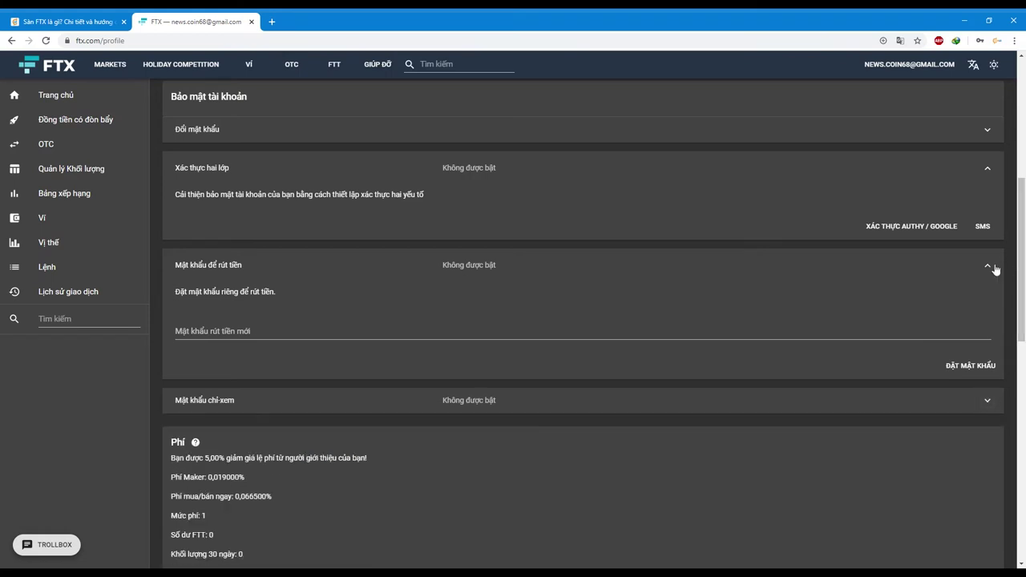
{"action": "left_click", "coordinate": [987, 265]}
{"action": "left_click", "coordinate": [988, 168]}
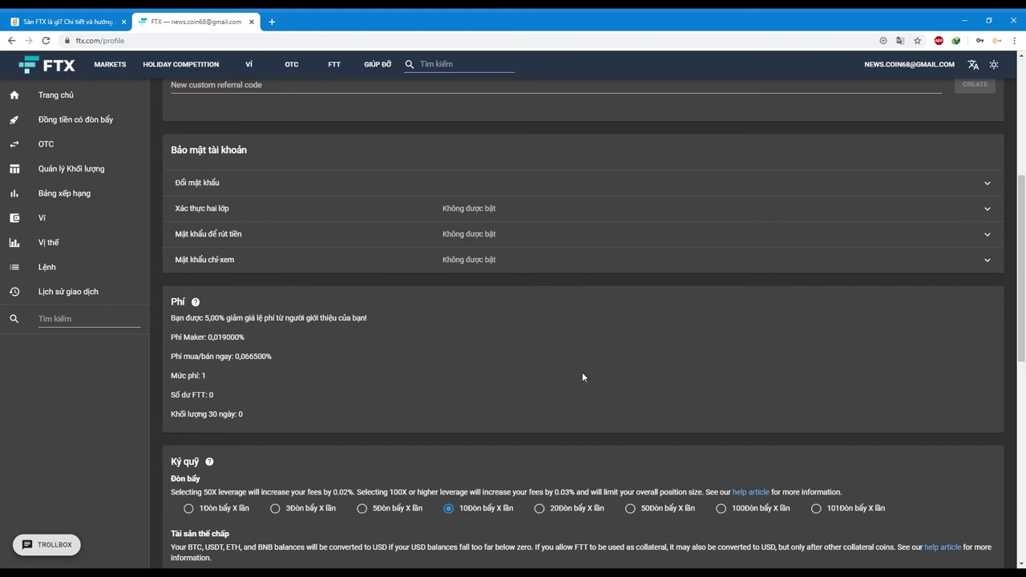
{"action": "scroll", "coordinate": [582, 324], "scroll_direction": "up", "scroll_amount": 3}
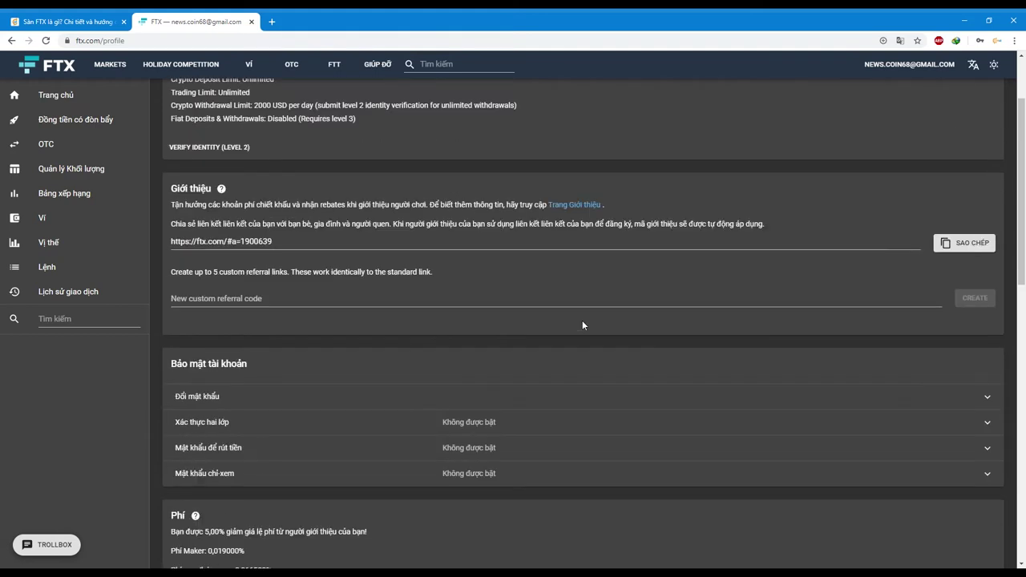
{"action": "scroll", "coordinate": [235, 324], "scroll_direction": "down", "scroll_amount": 3}
{"action": "scroll", "coordinate": [302, 324], "scroll_direction": "down", "scroll_amount": 2}
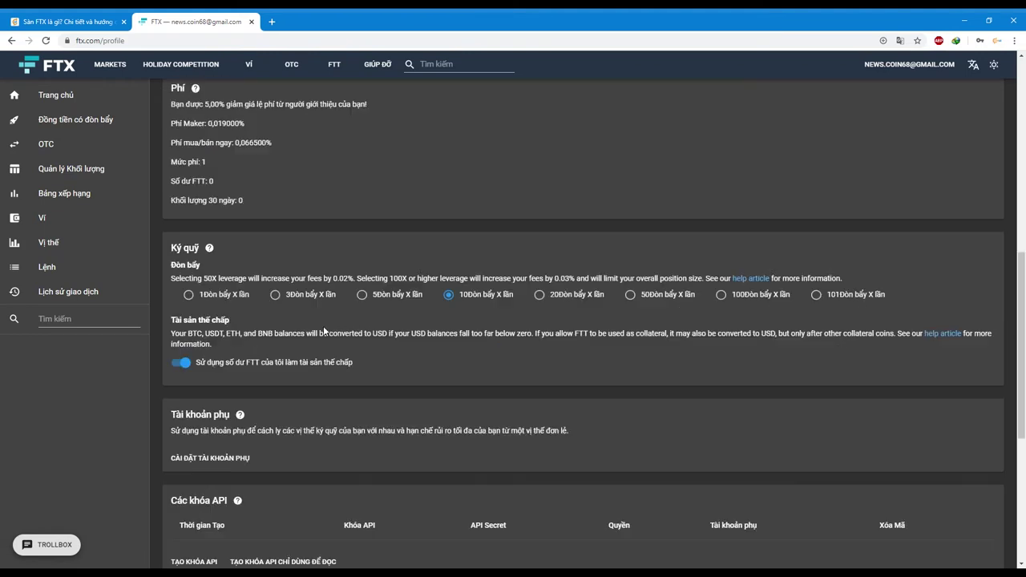
{"action": "scroll", "coordinate": [775, 202], "scroll_direction": "up", "scroll_amount": 7}
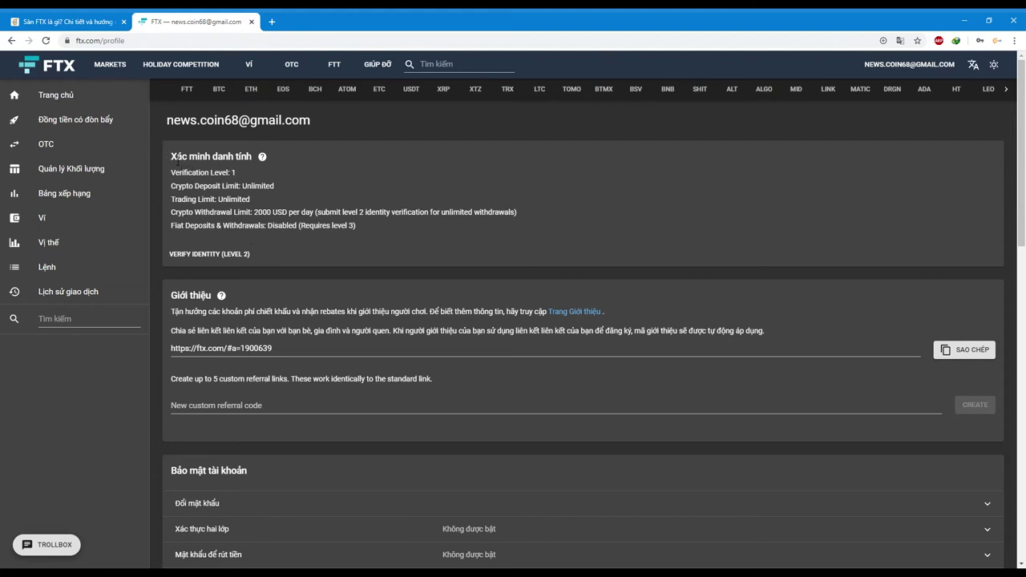
{"action": "left_click_drag", "start_coordinate": [171, 158], "coordinate": [285, 163]}
- Open the Level 2 form and review the Level 1 notice and 2000 USD/day limit
{"action": "left_click", "coordinate": [205, 254]}
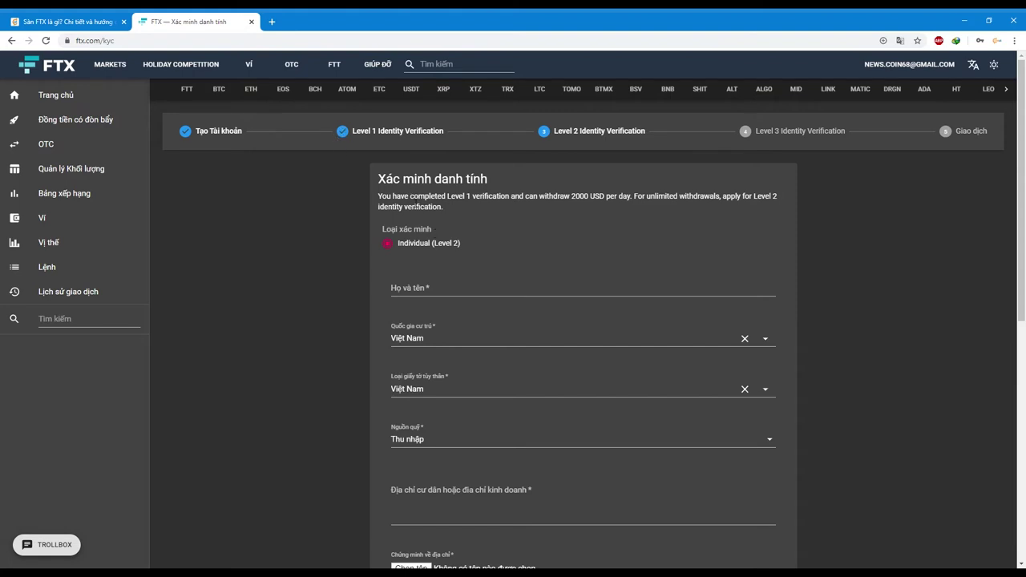
{"action": "left_click_drag", "start_coordinate": [412, 196], "coordinate": [588, 212]}
{"action": "left_click", "coordinate": [577, 217]}
{"action": "left_click_drag", "start_coordinate": [412, 195], "coordinate": [512, 205]}
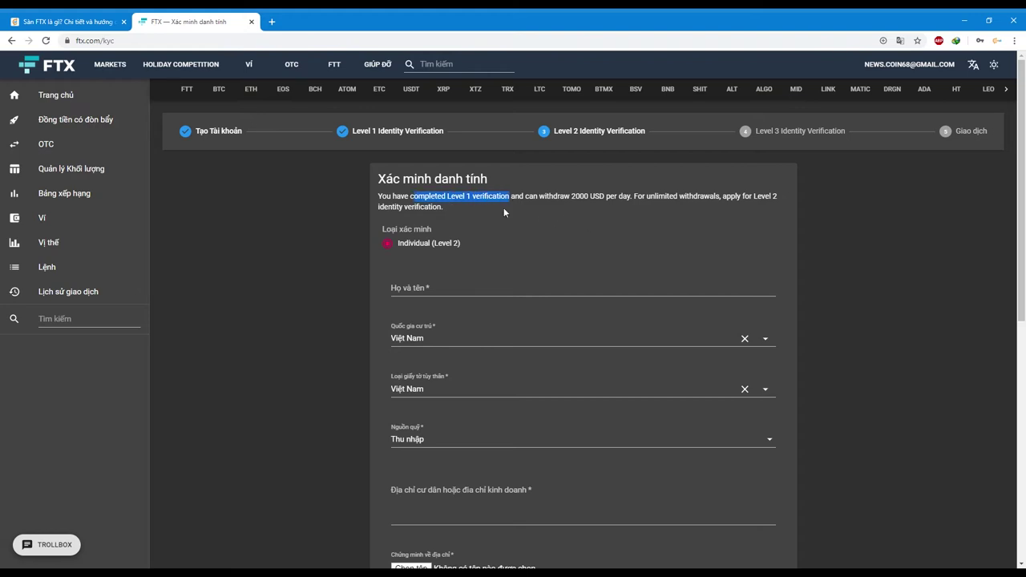
{"action": "triple_click", "coordinate": [563, 226]}
{"action": "left_click", "coordinate": [572, 200]}
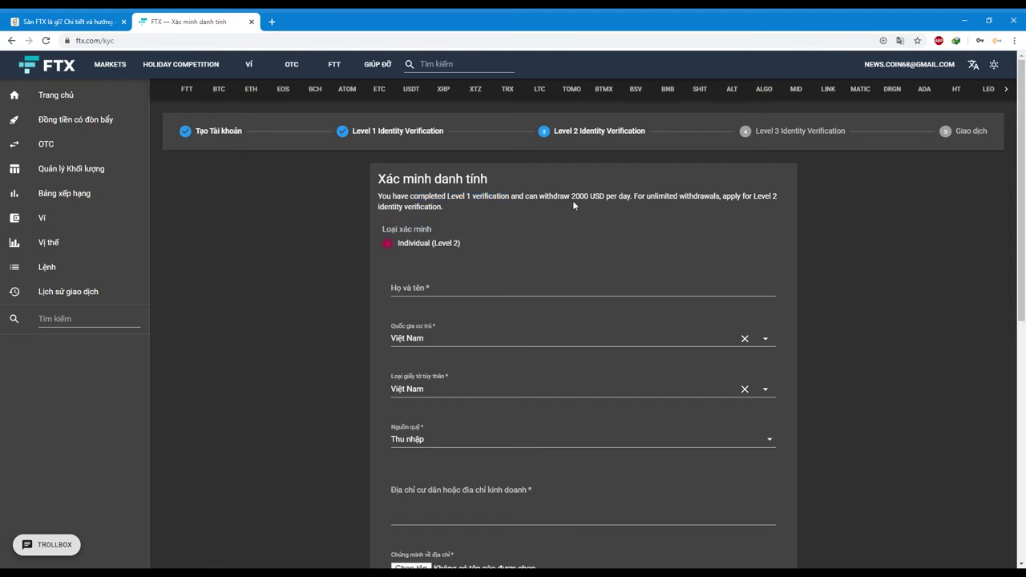
{"action": "left_click_drag", "start_coordinate": [572, 199], "coordinate": [631, 206]}
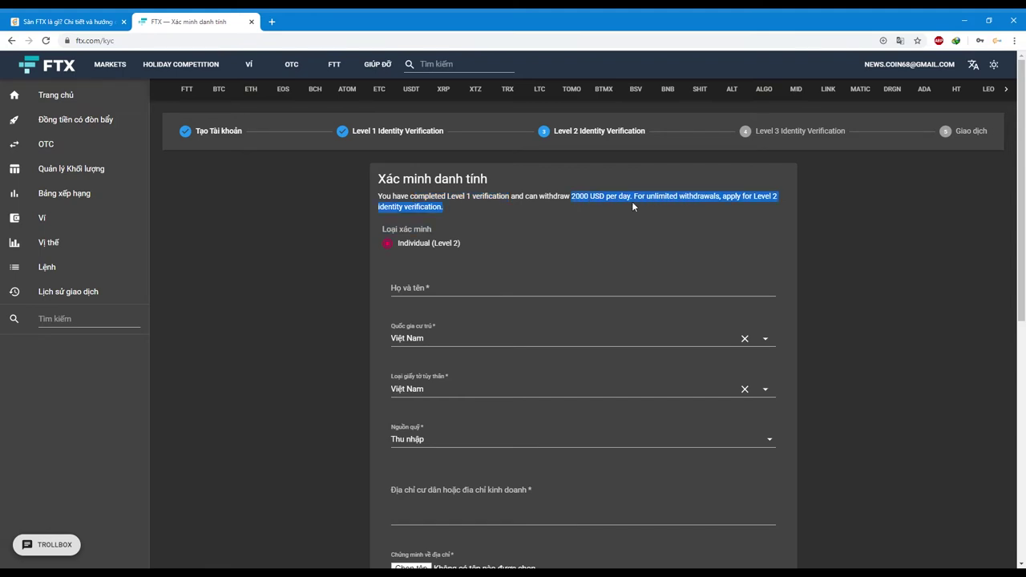
{"action": "left_click", "coordinate": [580, 210]}
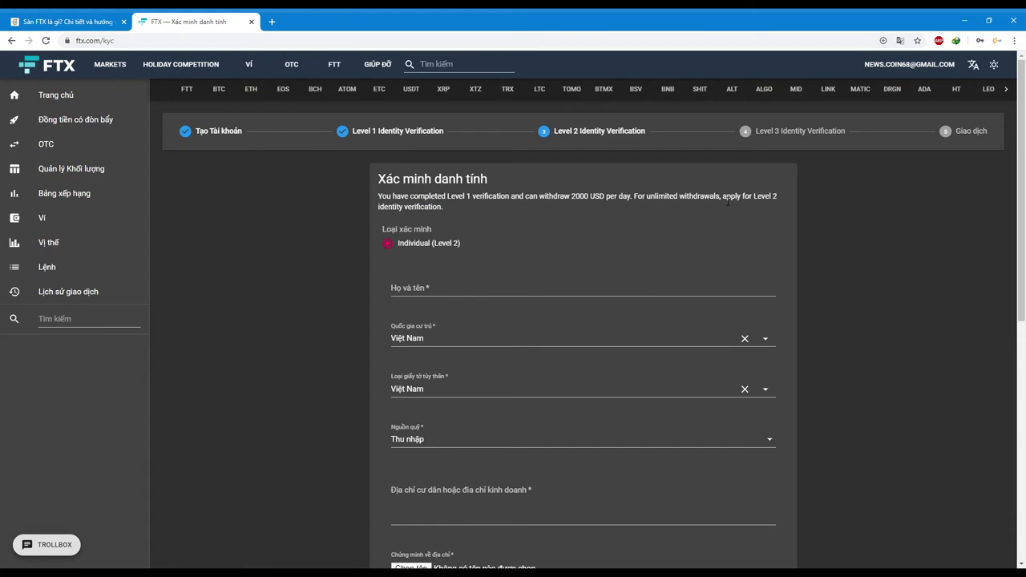
{"action": "left_click_drag", "start_coordinate": [722, 198], "coordinate": [446, 234]}
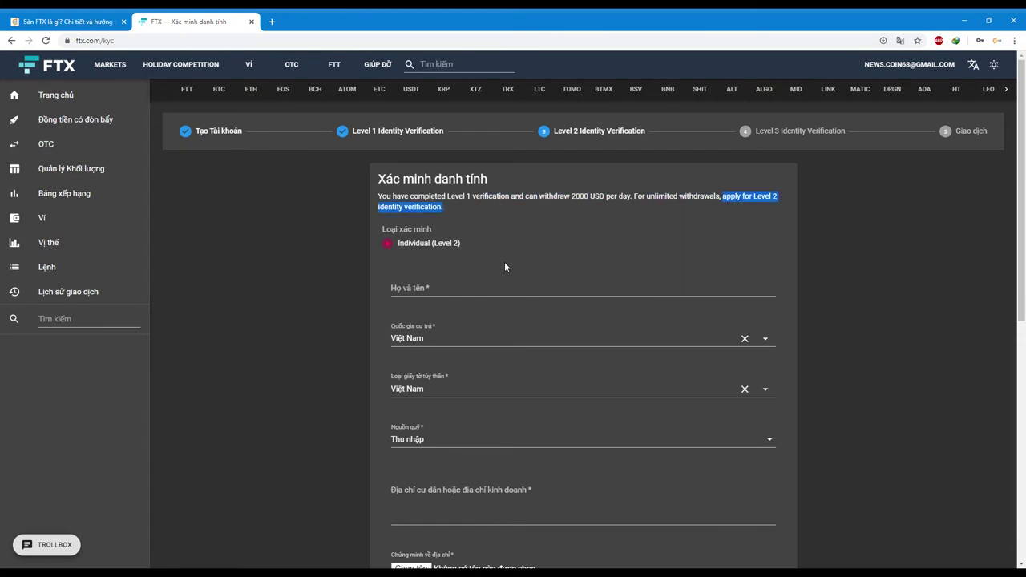
- Autofill Họ và tên with a saved name and keep Thu nhập as source of funds
{"action": "left_click", "coordinate": [482, 290]}
{"action": "left_click", "coordinate": [454, 314]}
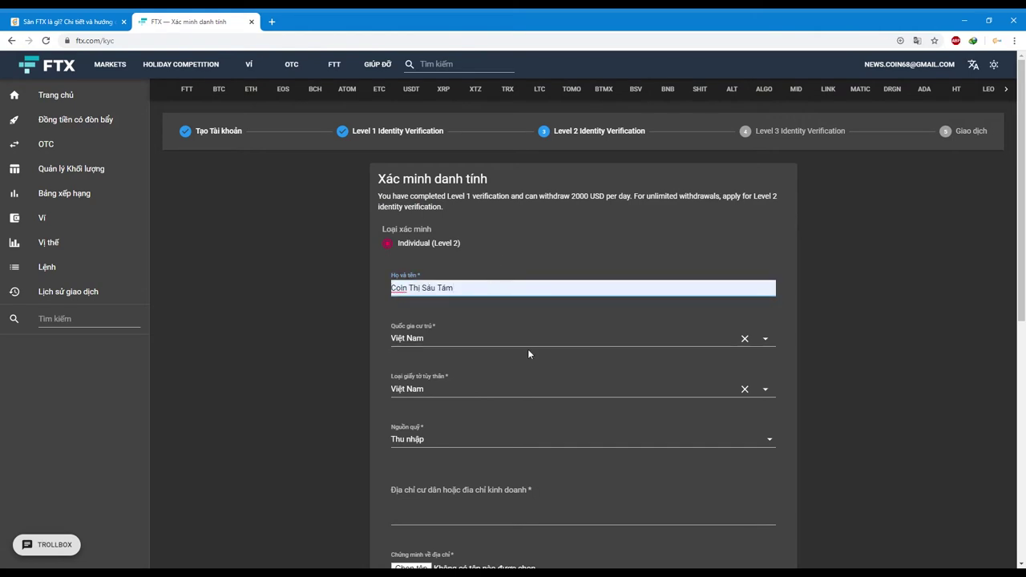
{"action": "scroll", "coordinate": [863, 346], "scroll_direction": "down", "scroll_amount": 1}
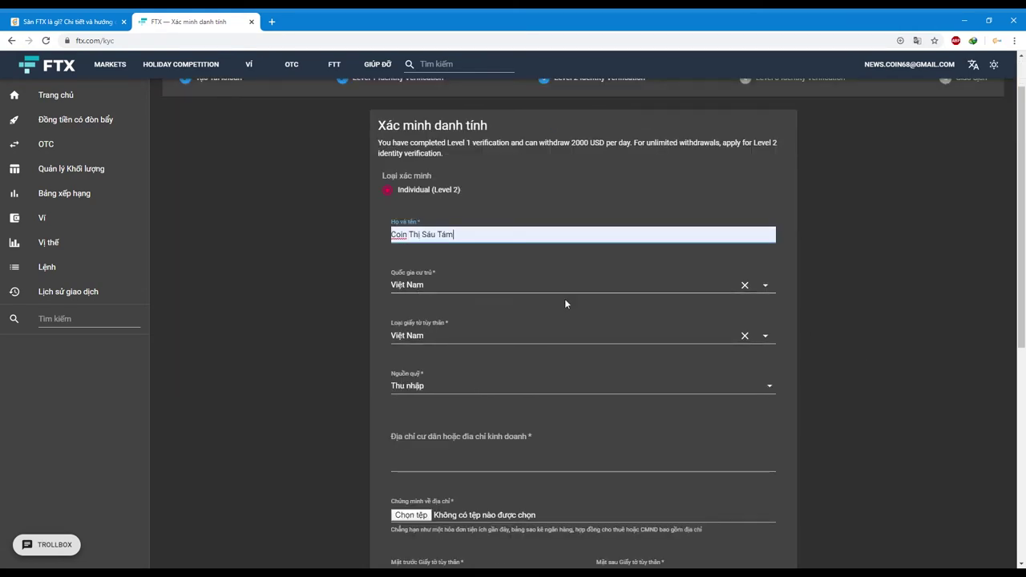
{"action": "left_click", "coordinate": [625, 388]}
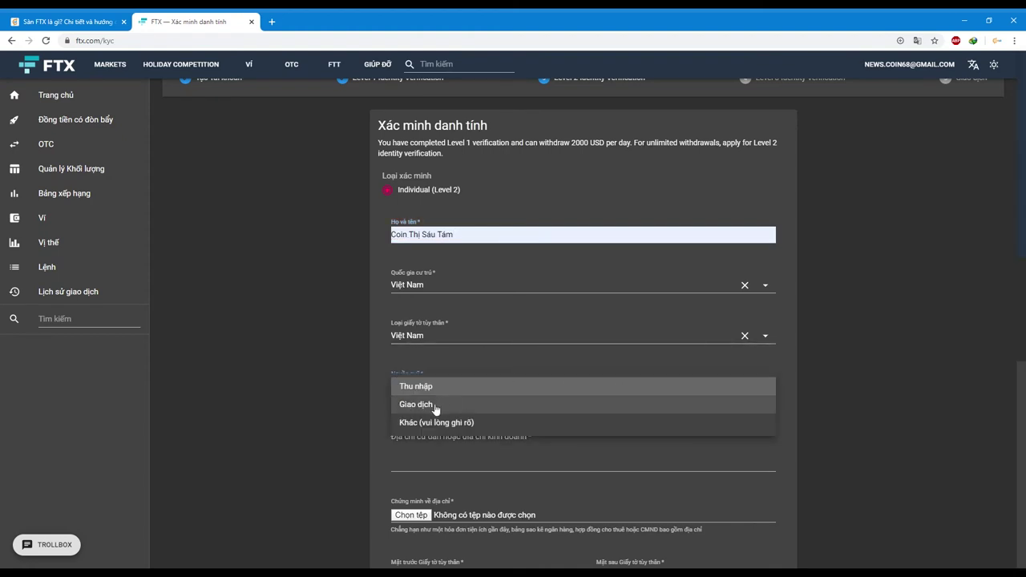
{"action": "left_click", "coordinate": [362, 400]}
{"action": "scroll", "coordinate": [779, 374], "scroll_direction": "down", "scroll_amount": 1}
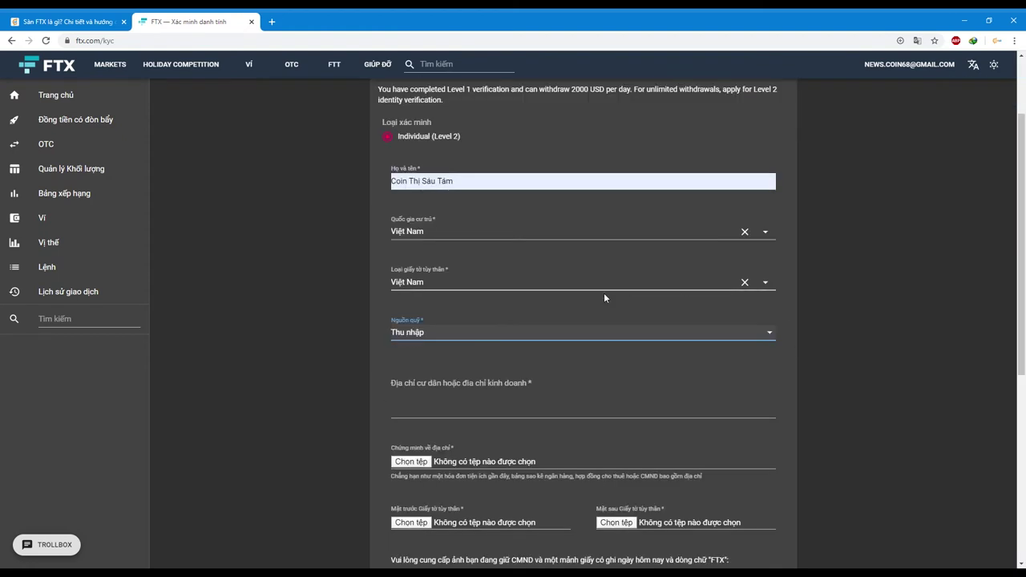
- Leave the address field empty and review the proof-of-address hint and front ID label
{"action": "left_click", "coordinate": [496, 411]}
{"action": "scroll", "coordinate": [792, 350], "scroll_direction": "down", "scroll_amount": 1}
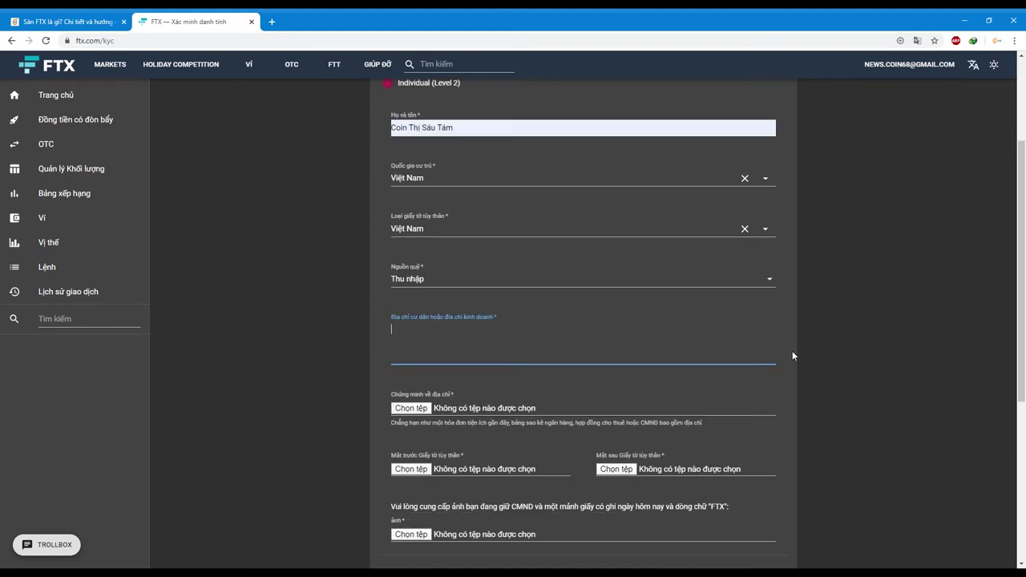
{"action": "scroll", "coordinate": [778, 352], "scroll_direction": "down", "scroll_amount": 2}
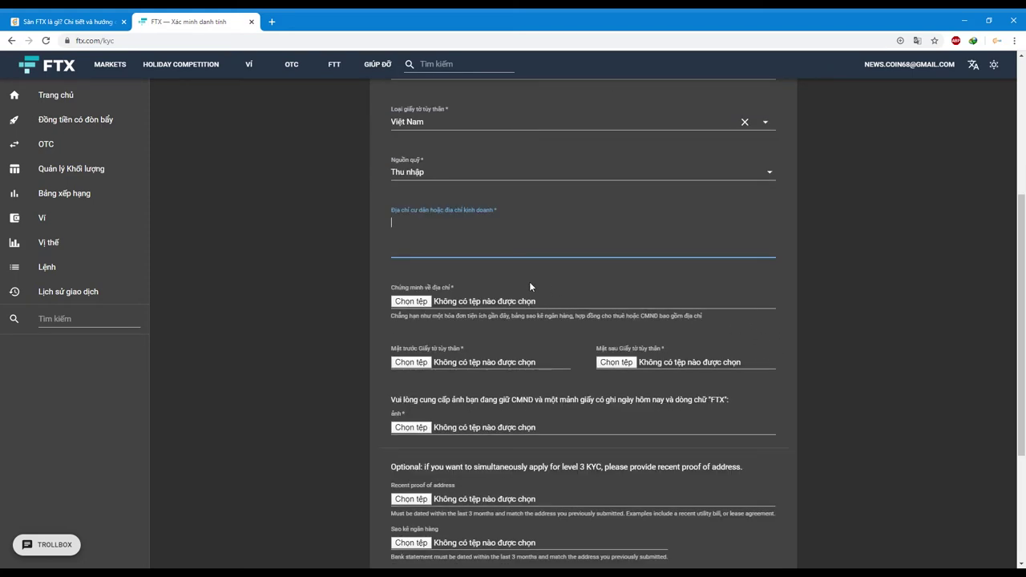
{"action": "left_click", "coordinate": [403, 287]}
{"action": "left_click_drag", "start_coordinate": [425, 317], "coordinate": [697, 320]}
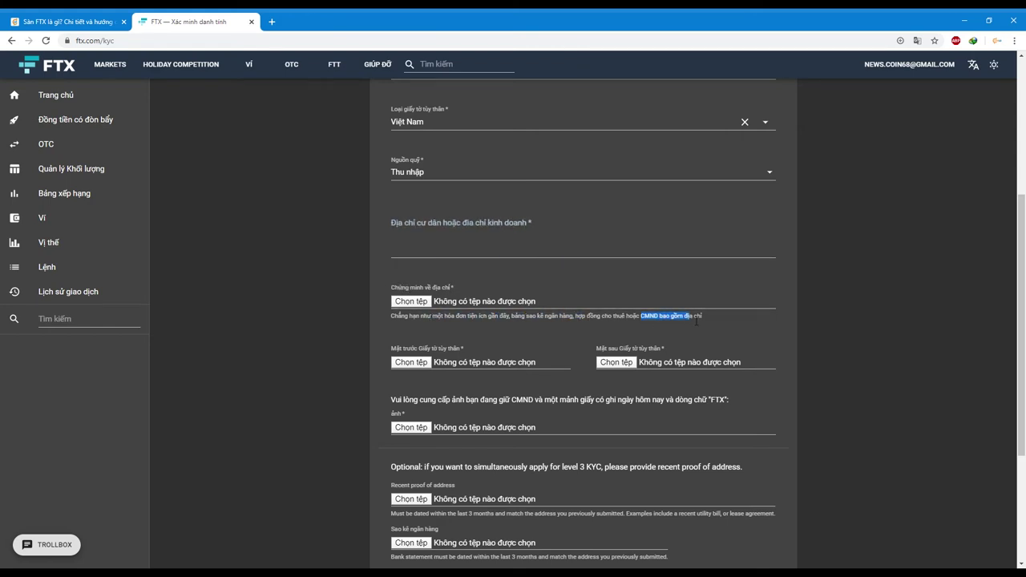
{"action": "left_click_drag", "start_coordinate": [433, 348], "coordinate": [465, 350]}
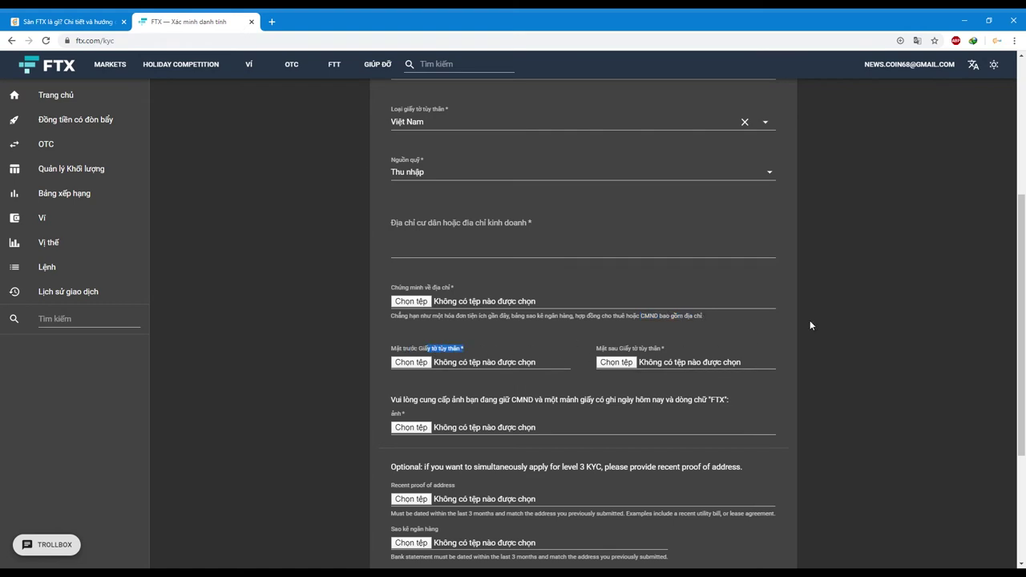
- Review the ID-holding photo, dated note, optional Level 3 and support instructions
{"action": "scroll", "coordinate": [809, 325], "scroll_direction": "down", "scroll_amount": 1}
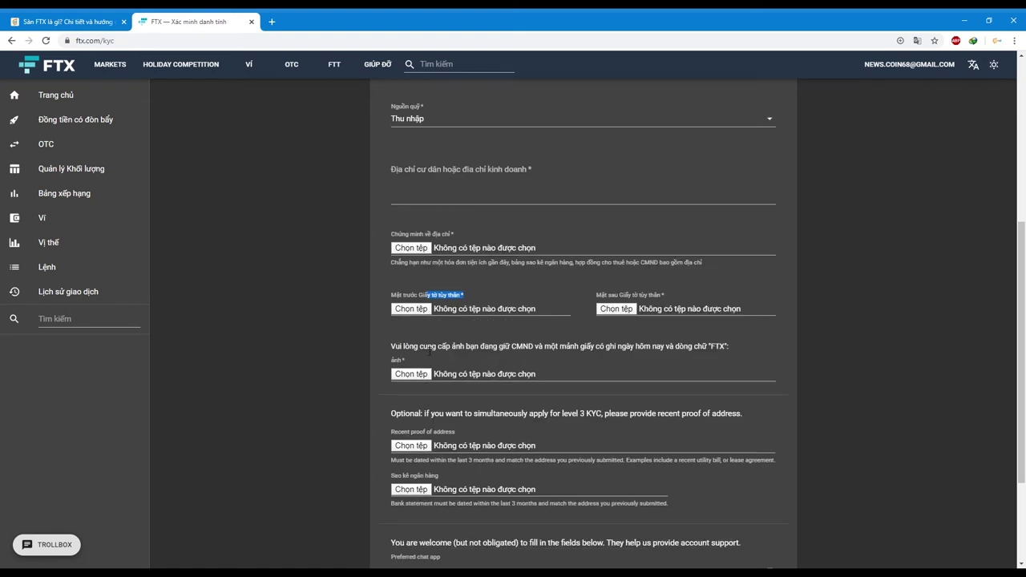
{"action": "left_click_drag", "start_coordinate": [433, 350], "coordinate": [533, 350]}
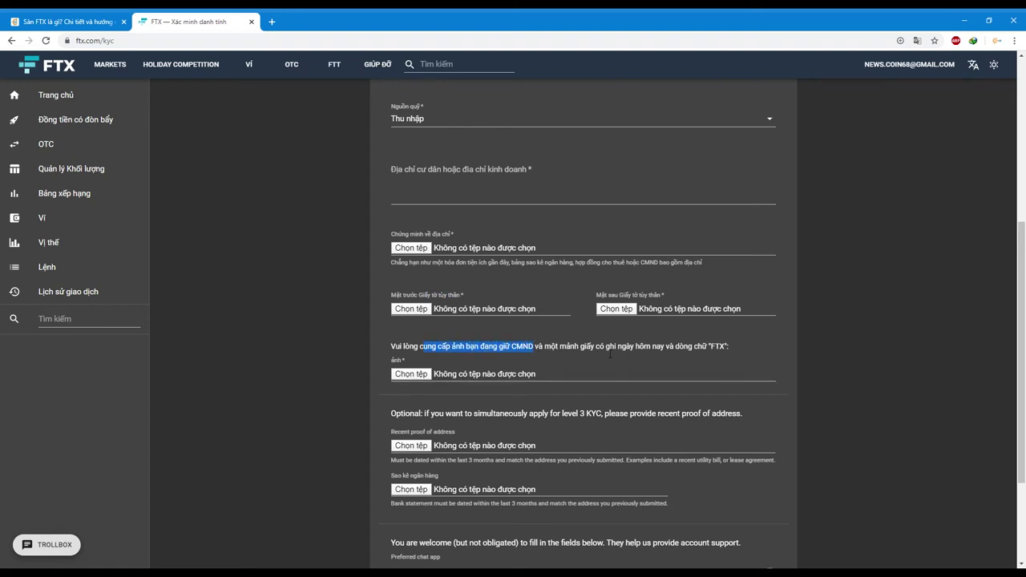
{"action": "left_click_drag", "start_coordinate": [607, 350], "coordinate": [725, 347]}
{"action": "scroll", "coordinate": [755, 337], "scroll_direction": "down", "scroll_amount": 1}
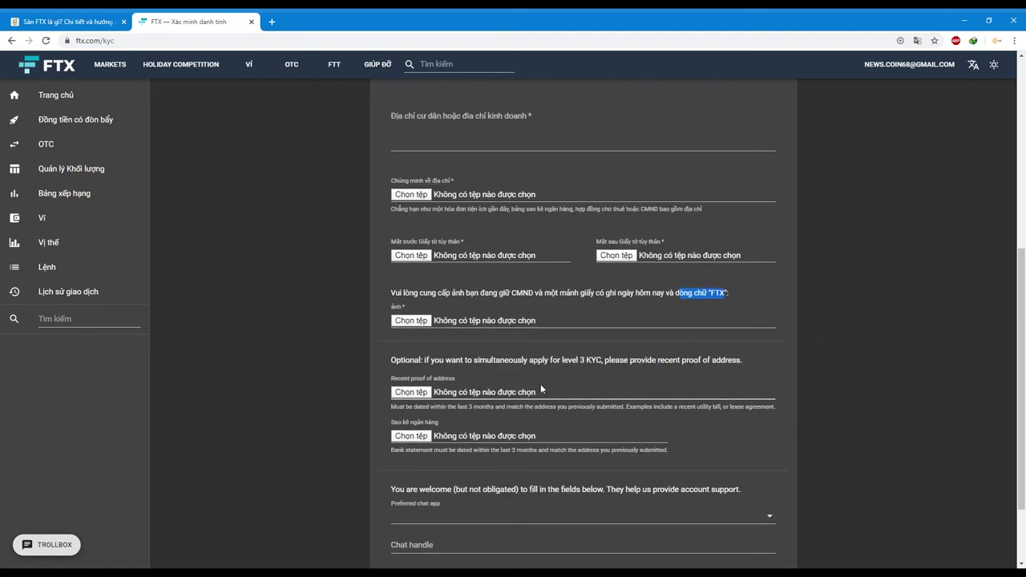
{"action": "left_click_drag", "start_coordinate": [451, 360], "coordinate": [746, 369]}
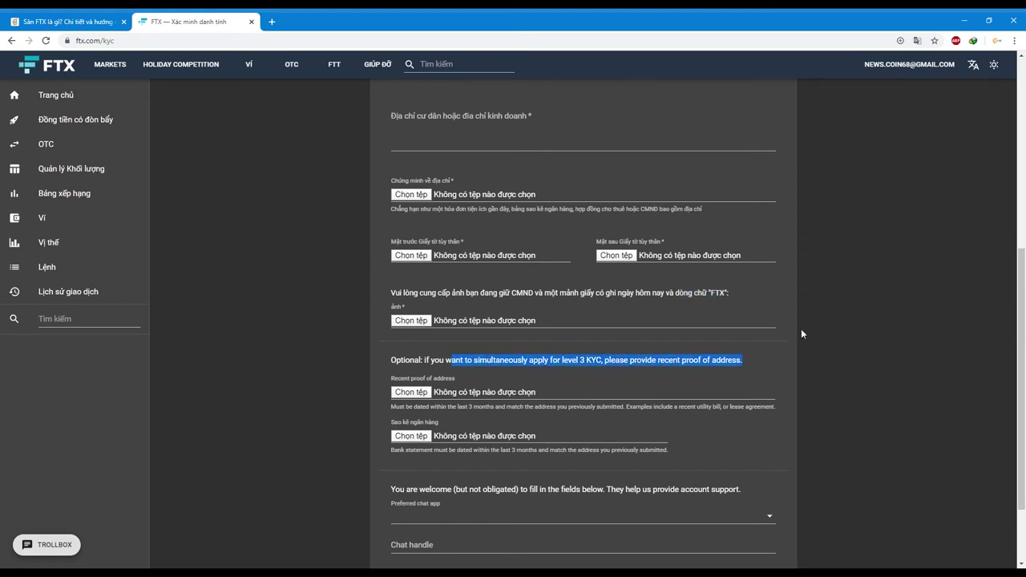
{"action": "scroll", "coordinate": [799, 333], "scroll_direction": "down", "scroll_amount": 1}
{"action": "scroll", "coordinate": [427, 324], "scroll_direction": "up", "scroll_amount": 1}
{"action": "scroll", "coordinate": [335, 343], "scroll_direction": "down", "scroll_amount": 2}
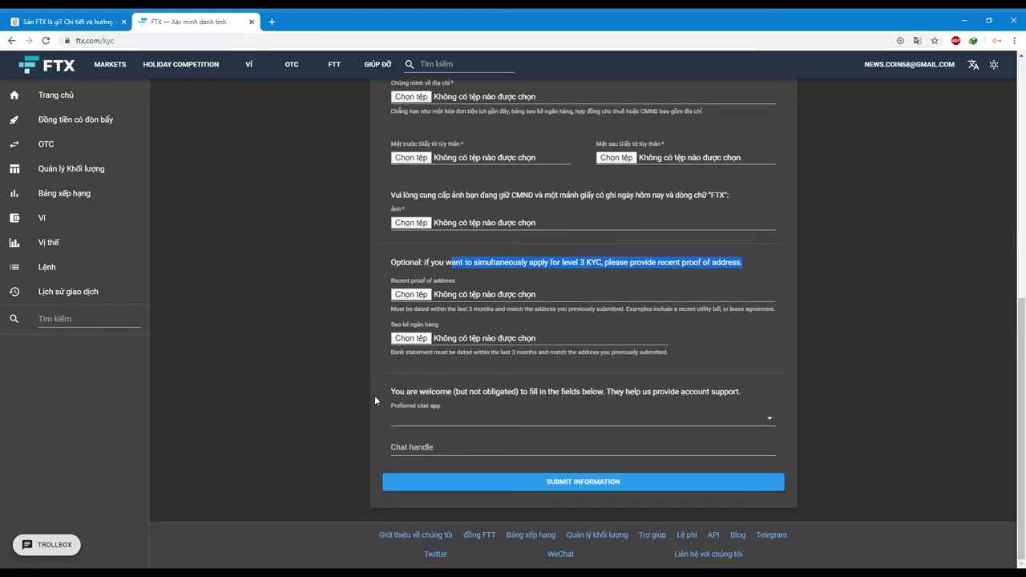
{"action": "left_click", "coordinate": [316, 354]}
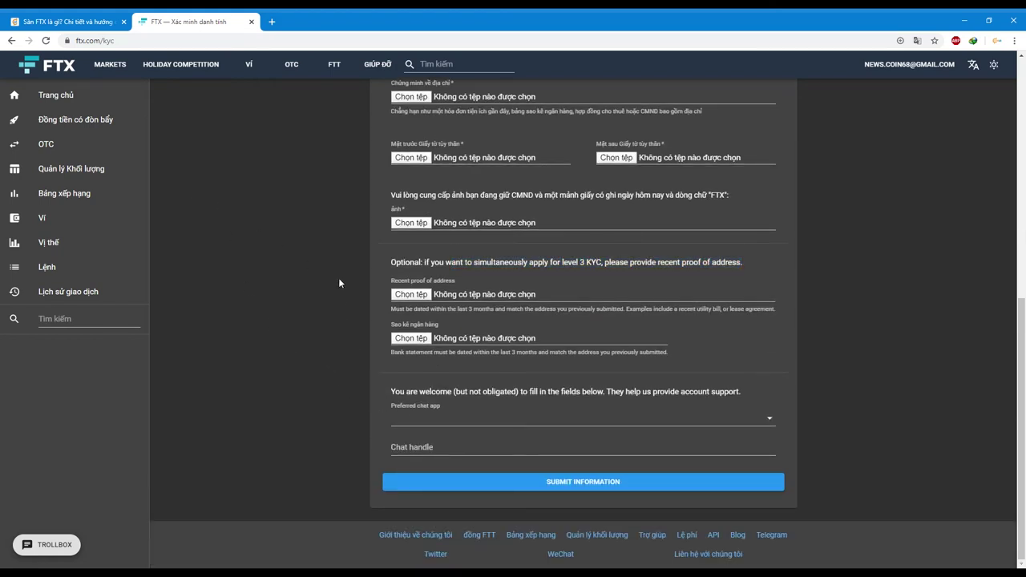
{"action": "scroll", "coordinate": [335, 285], "scroll_direction": "up", "scroll_amount": 3}
{"action": "scroll", "coordinate": [322, 297], "scroll_direction": "down", "scroll_amount": 3}
{"action": "left_click_drag", "start_coordinate": [607, 392], "coordinate": [746, 388]}
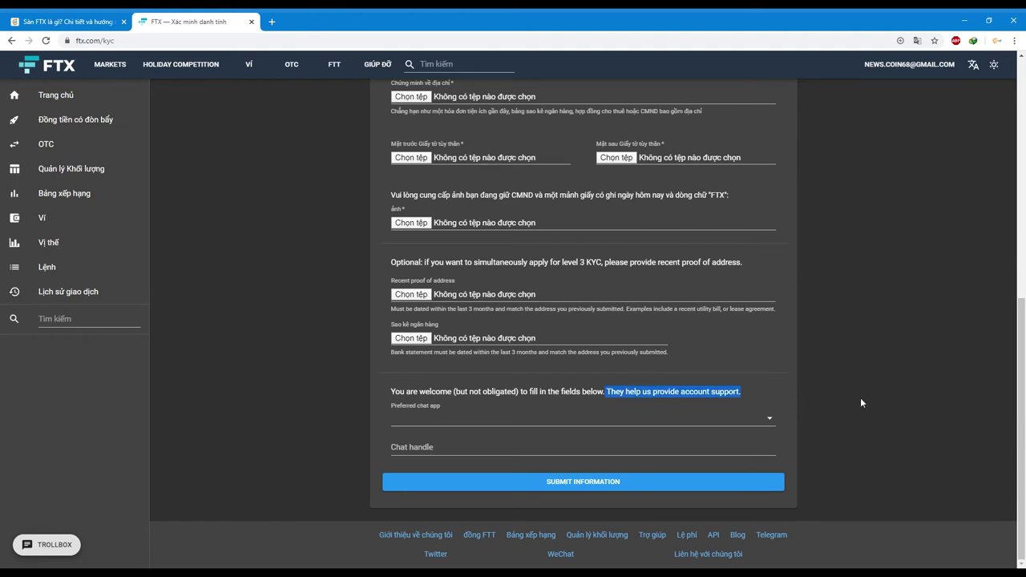
- Choose Telegram as the preferred chat app
{"action": "left_click", "coordinate": [754, 418]}
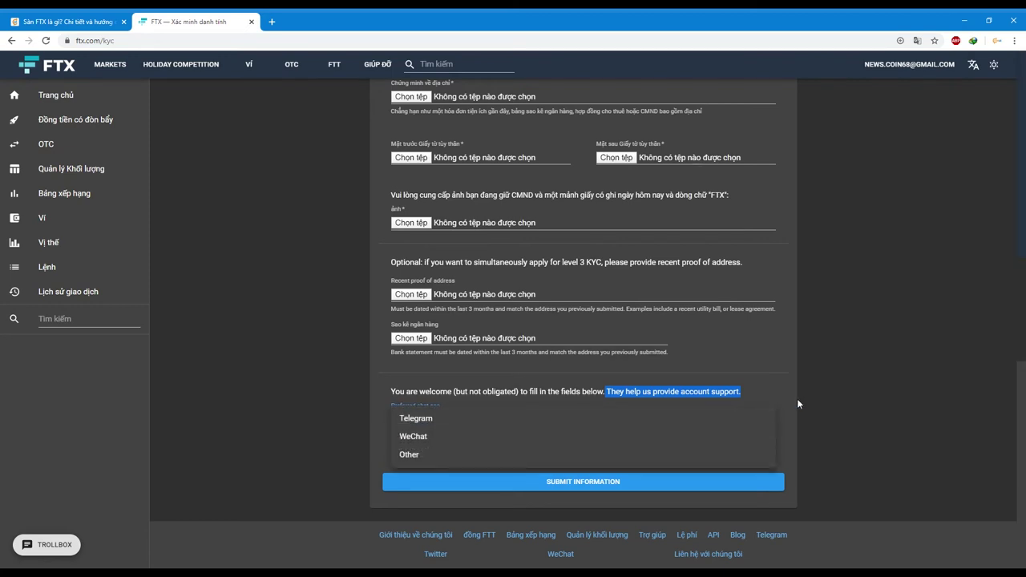
{"action": "left_click", "coordinate": [433, 418]}
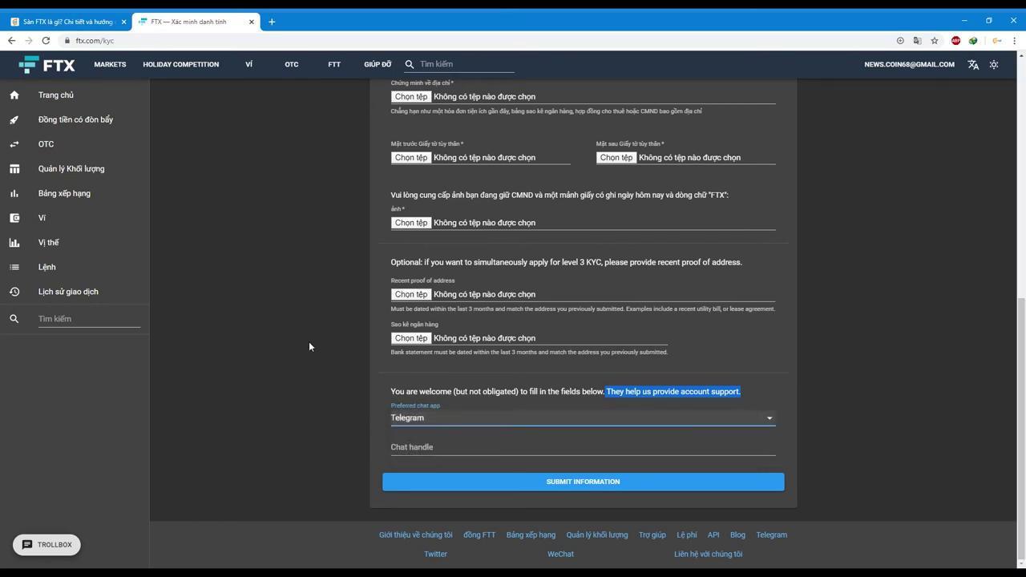
{"action": "left_click", "coordinate": [307, 362]}
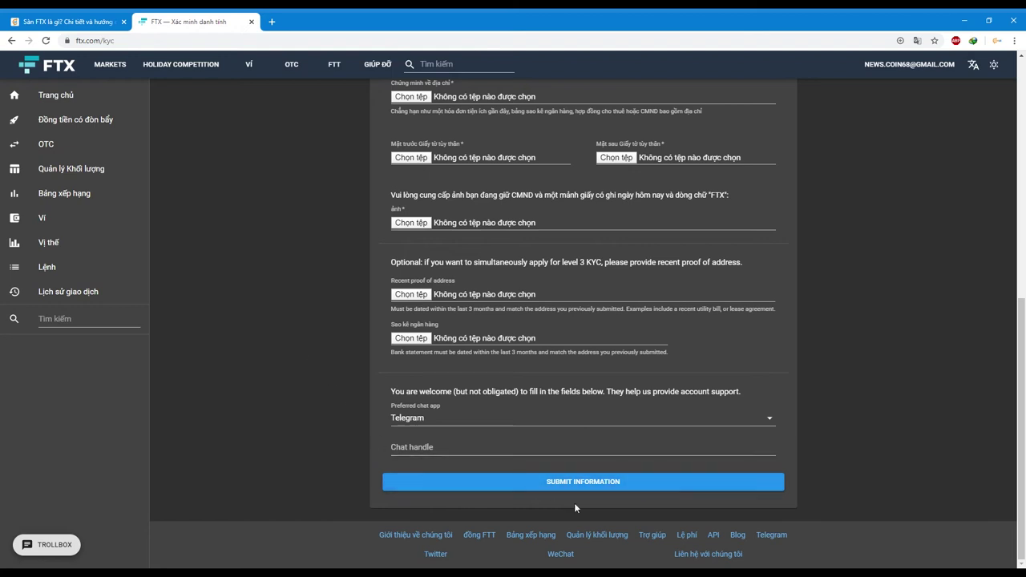
- Submit the Level 2 form and review the verification heading at the top
{"action": "left_click", "coordinate": [559, 483]}
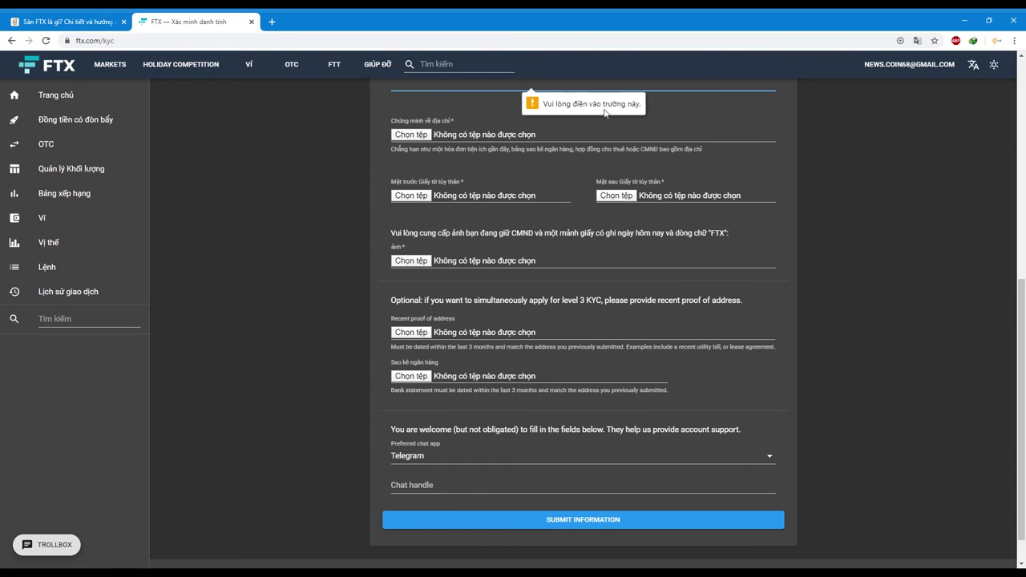
{"action": "scroll", "coordinate": [597, 224], "scroll_direction": "up", "scroll_amount": 5}
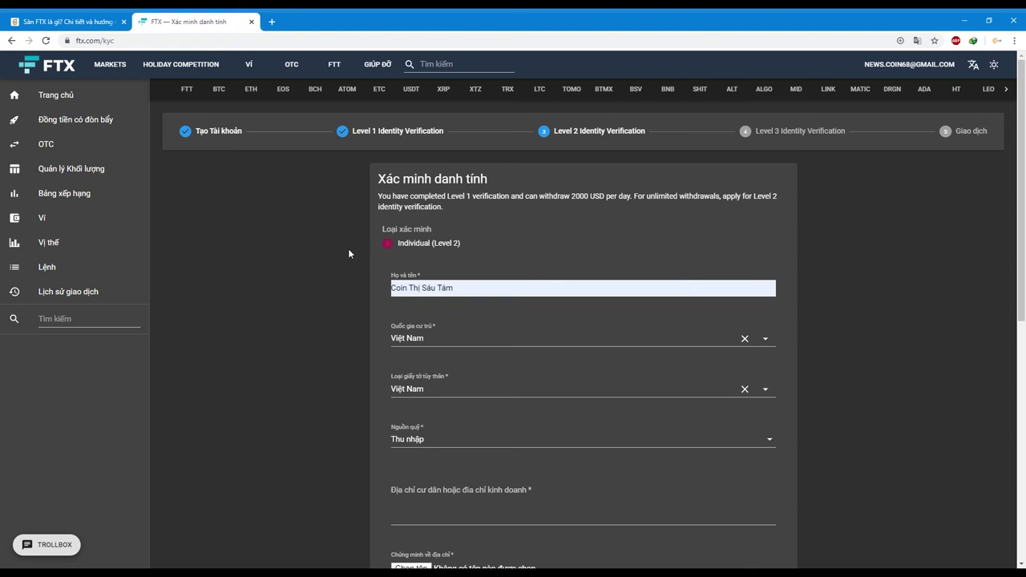
{"action": "left_click_drag", "start_coordinate": [379, 178], "coordinate": [474, 246]}
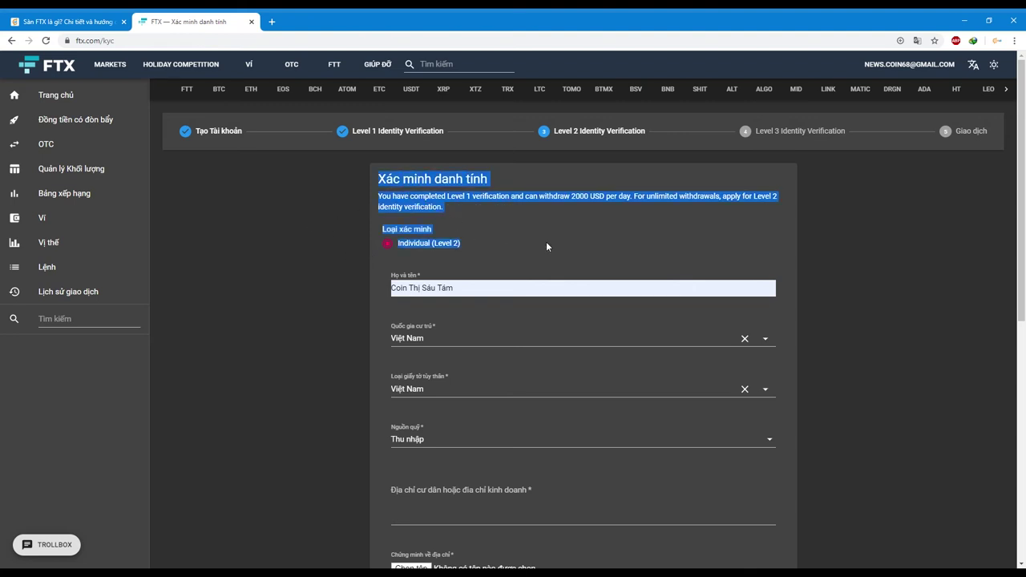
{"action": "left_click", "coordinate": [872, 250]}
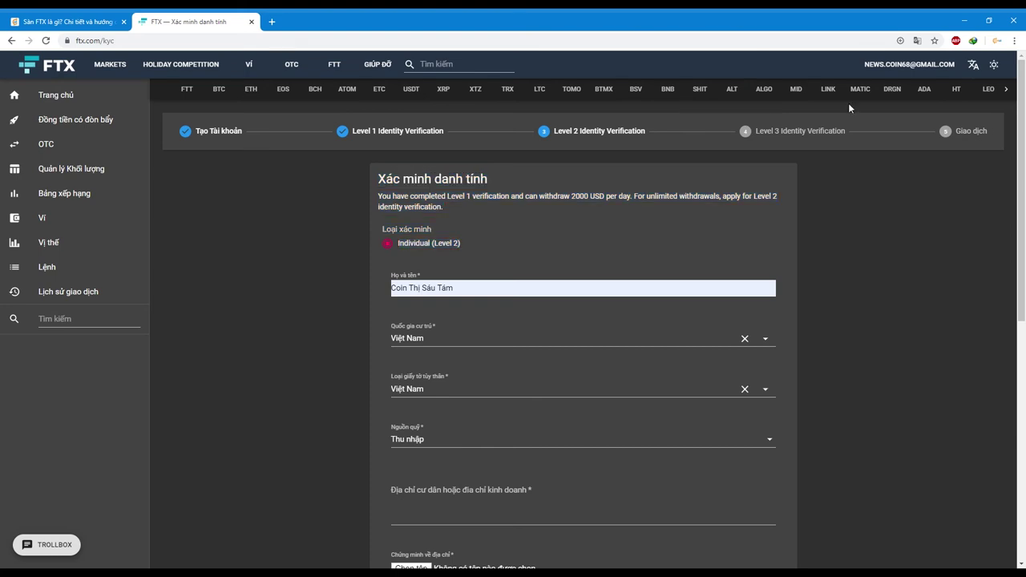
{"action": "left_click", "coordinate": [889, 64]}
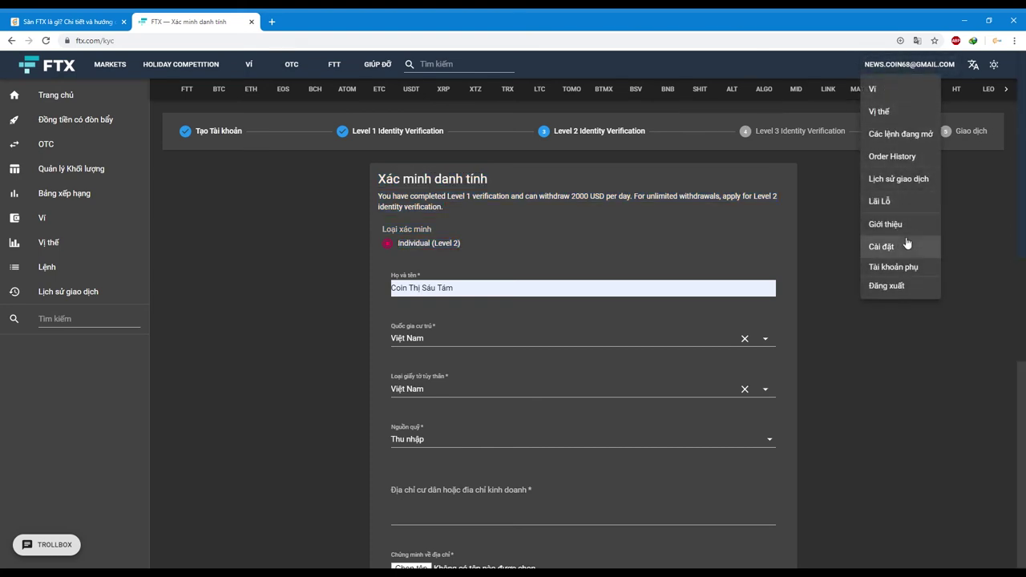
- Open Ví and dismiss the unverified-identity warning about the 1000 USD withdrawal limit
{"action": "left_click", "coordinate": [878, 134]}
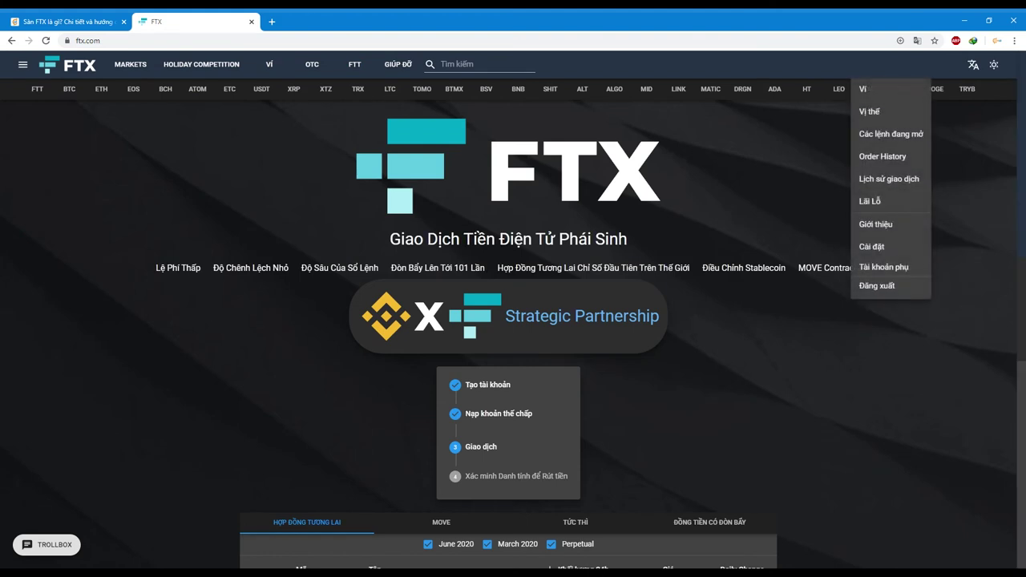
{"action": "left_click", "coordinate": [873, 89]}
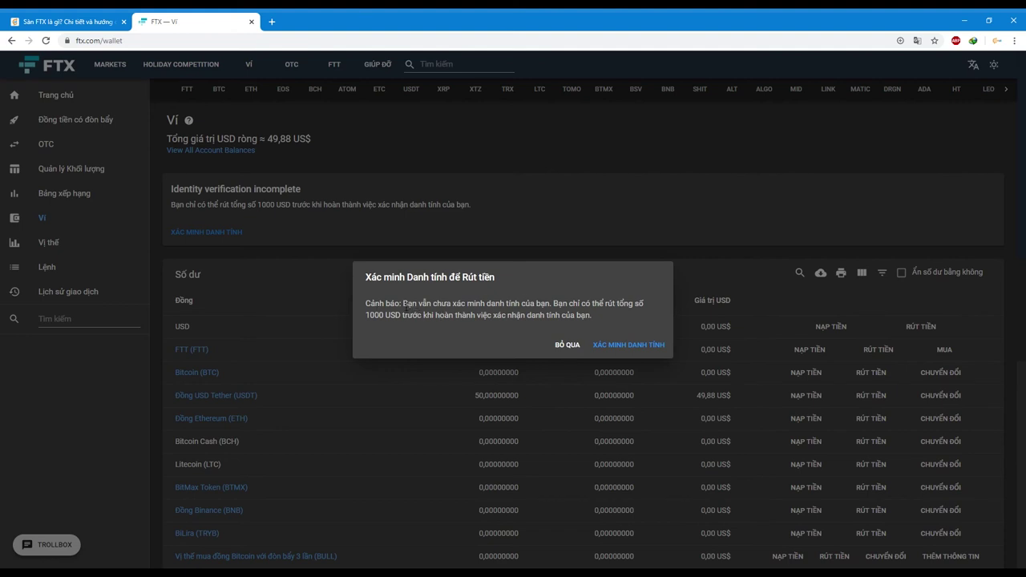
{"action": "left_click_drag", "start_coordinate": [402, 304], "coordinate": [551, 306]}
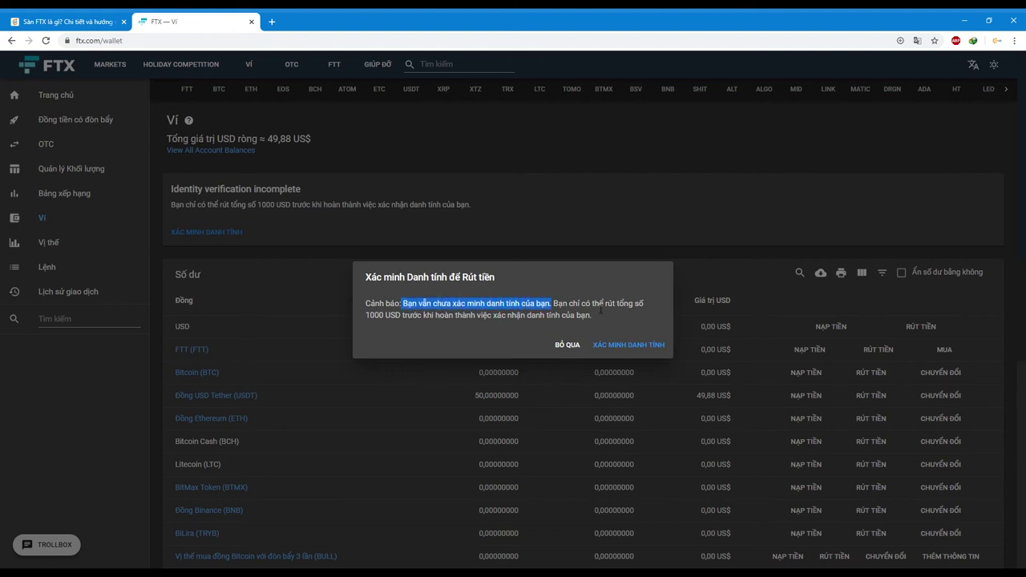
{"action": "left_click_drag", "start_coordinate": [614, 304], "coordinate": [512, 322]}
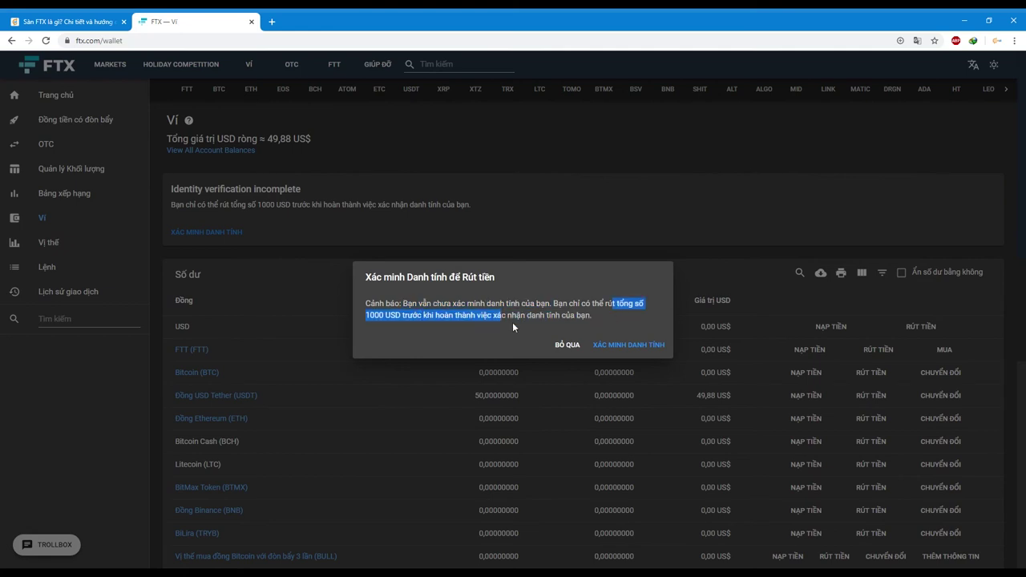
{"action": "left_click", "coordinate": [569, 346]}
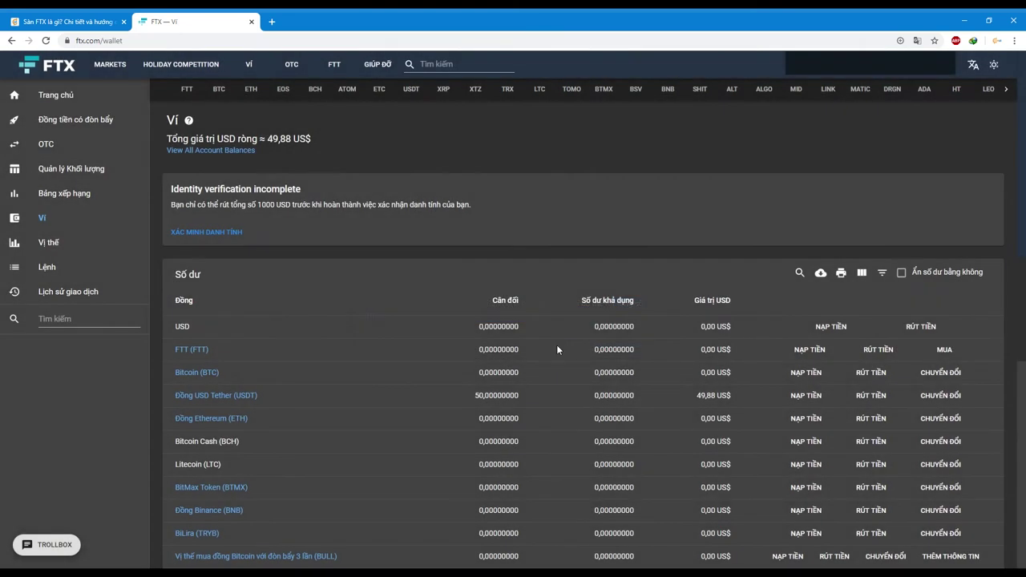
- Filter balances to BTC, show the Bitcoin deposit address QR code, then close it
{"action": "left_click", "coordinate": [799, 273]}
{"action": "type", "text": "BTC"}
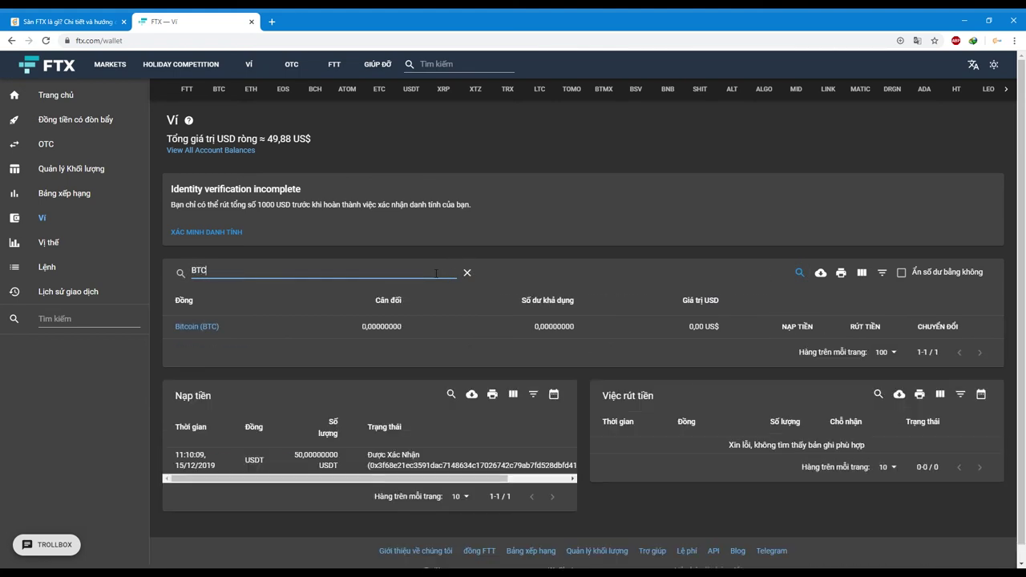
{"action": "left_click", "coordinate": [805, 330]}
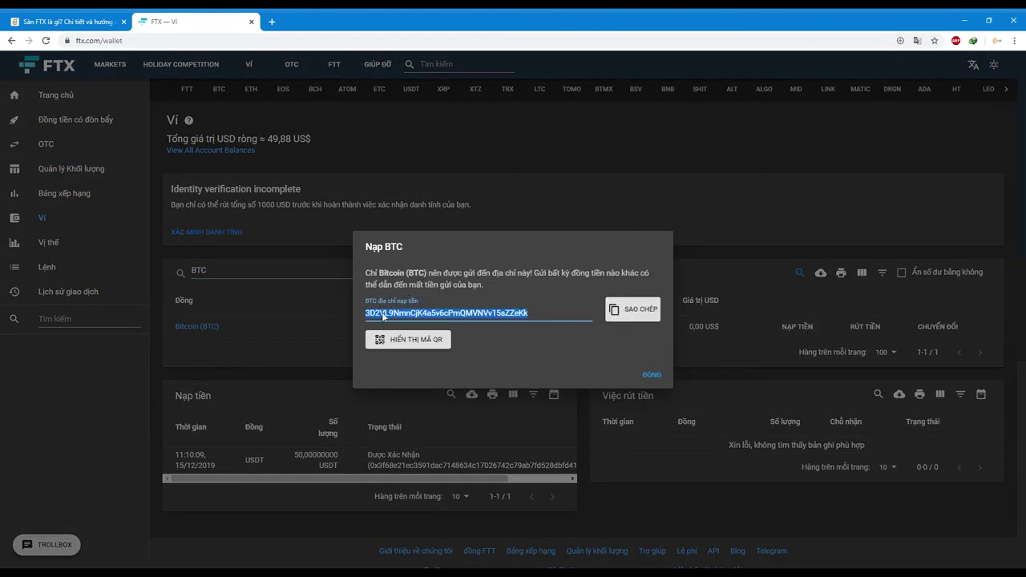
{"action": "left_click", "coordinate": [439, 350]}
{"action": "left_click", "coordinate": [439, 350]}
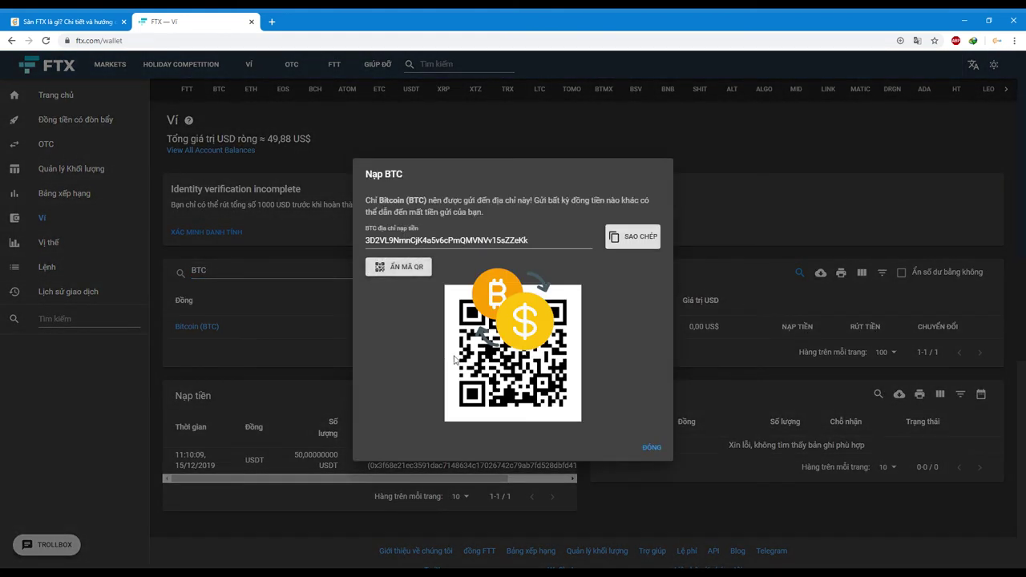
{"action": "left_click", "coordinate": [658, 450]}
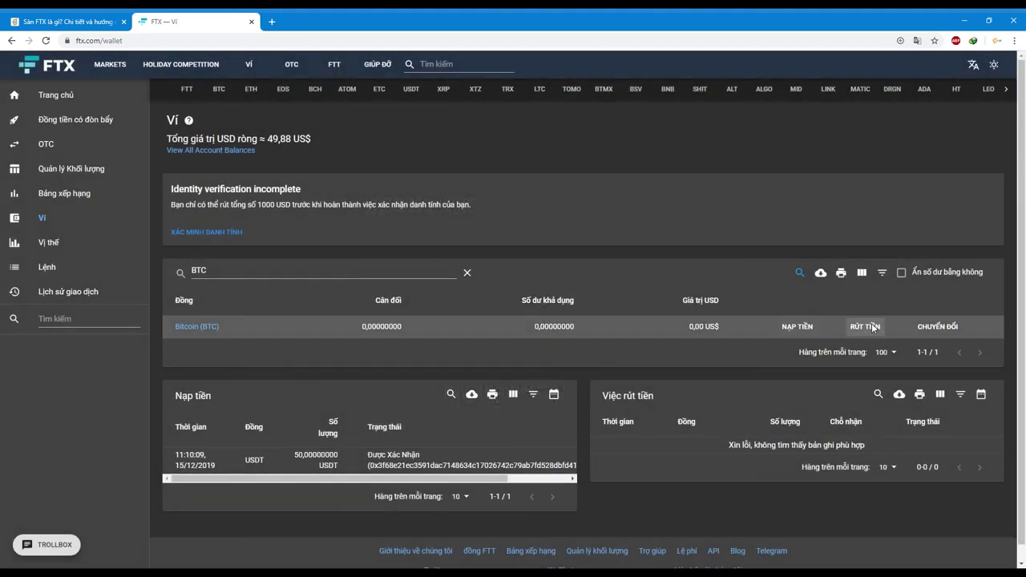
{"action": "left_click", "coordinate": [867, 327]}
{"action": "left_click", "coordinate": [412, 287]}
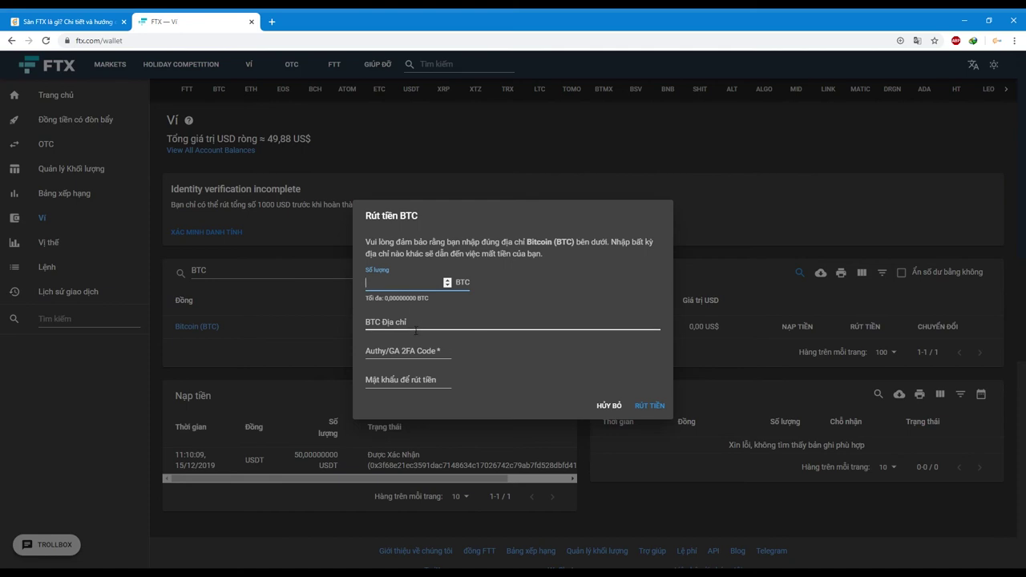
{"action": "left_click", "coordinate": [427, 321]}
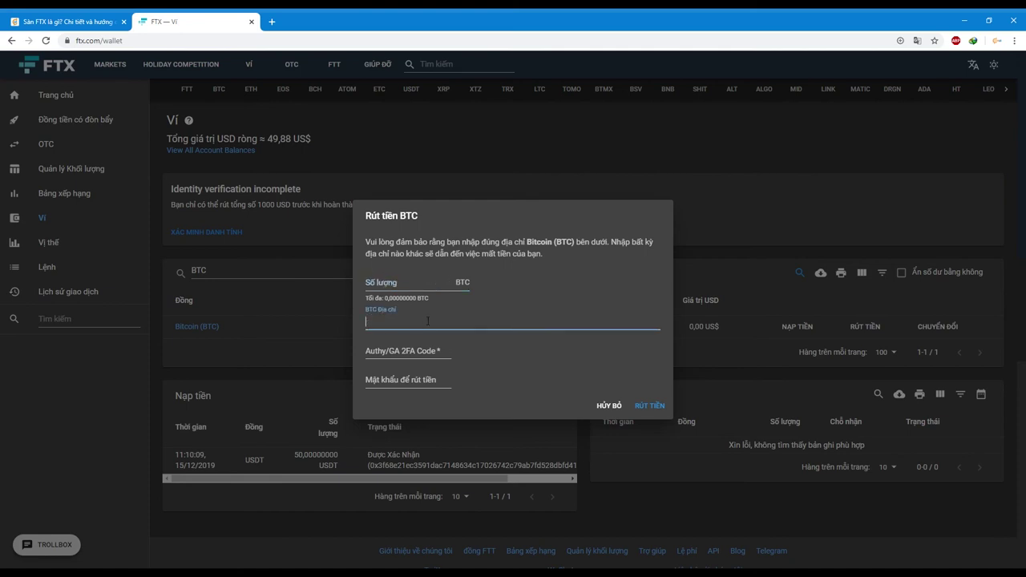
{"action": "left_click", "coordinate": [405, 356]}
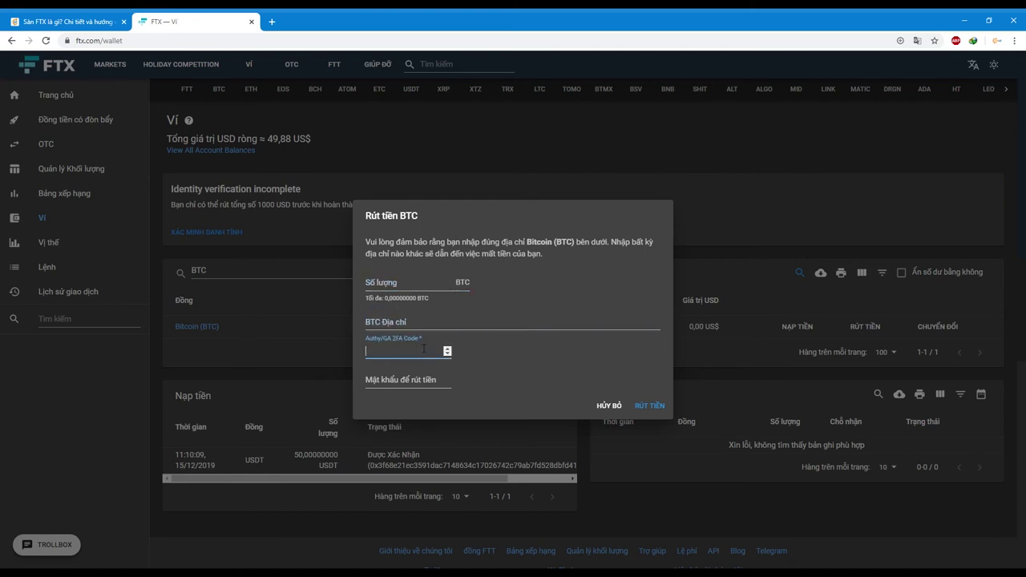
{"action": "left_click", "coordinate": [431, 379]}
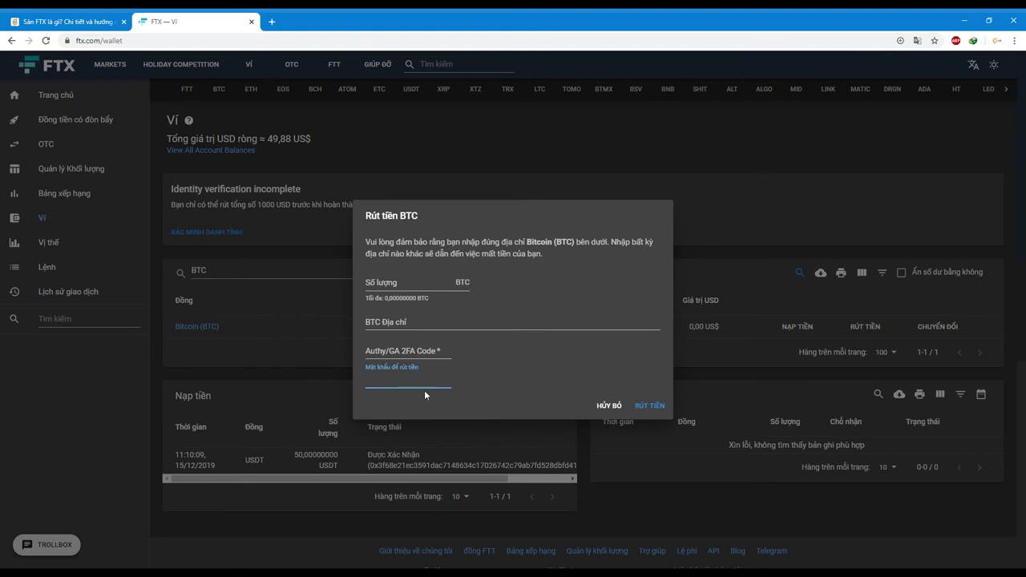
{"action": "left_click", "coordinate": [622, 407]}
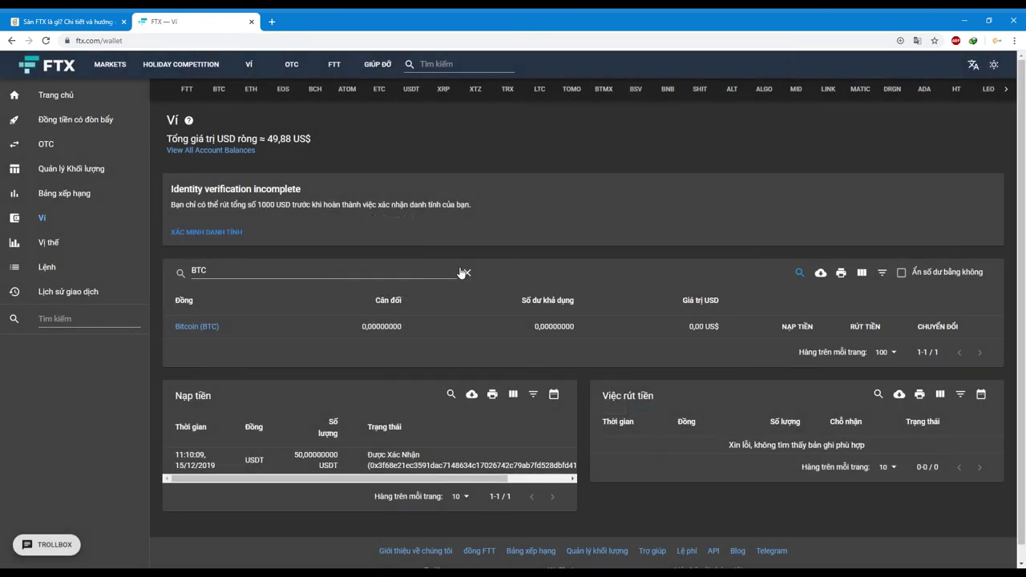
- Return to the FTX homepage via the logo and review the getting-started checklist text
{"action": "left_click", "coordinate": [60, 69]}
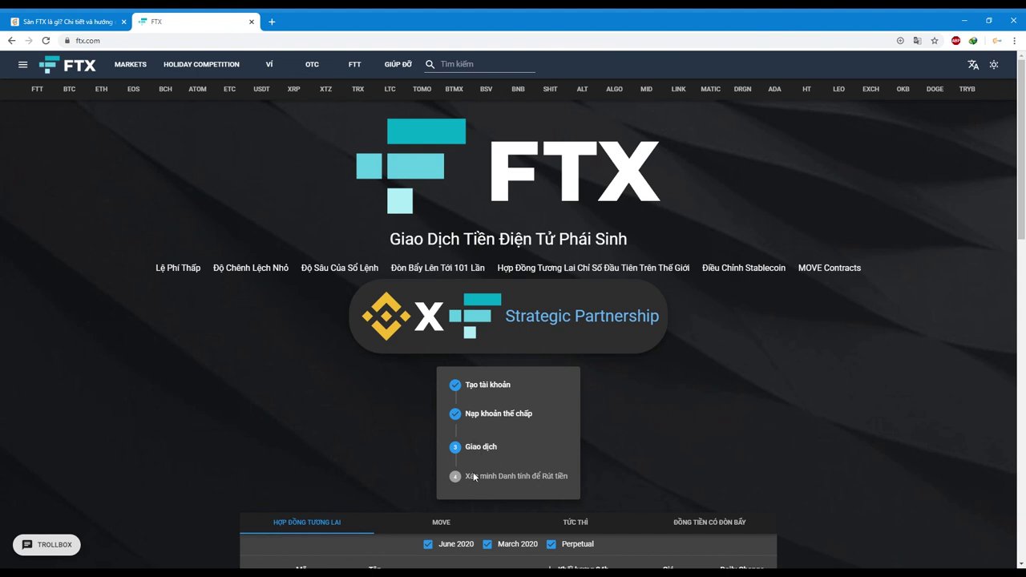
{"action": "left_click_drag", "start_coordinate": [465, 477], "coordinate": [569, 478]}
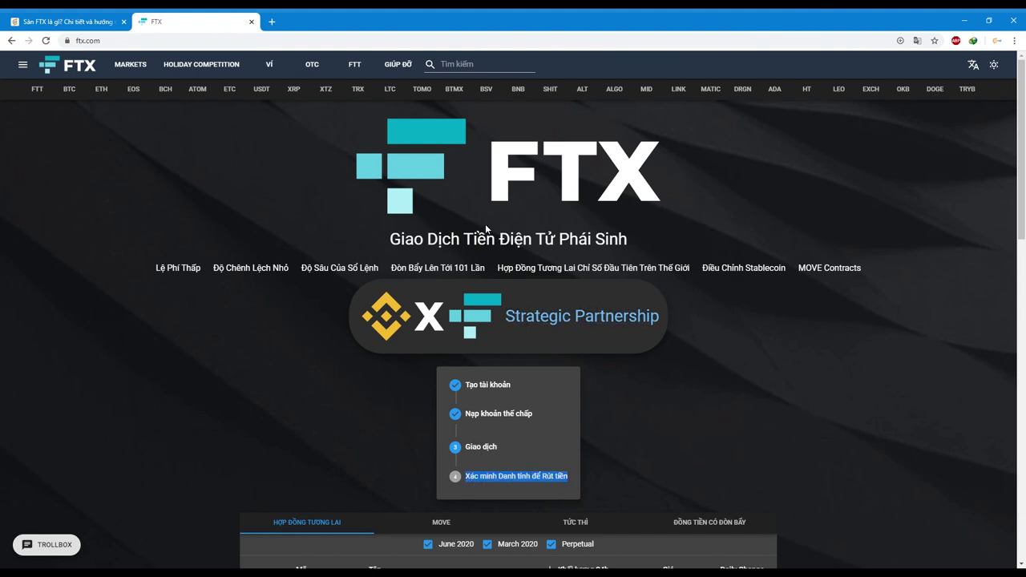
{"action": "left_click_drag", "start_coordinate": [463, 239], "coordinate": [629, 239]}
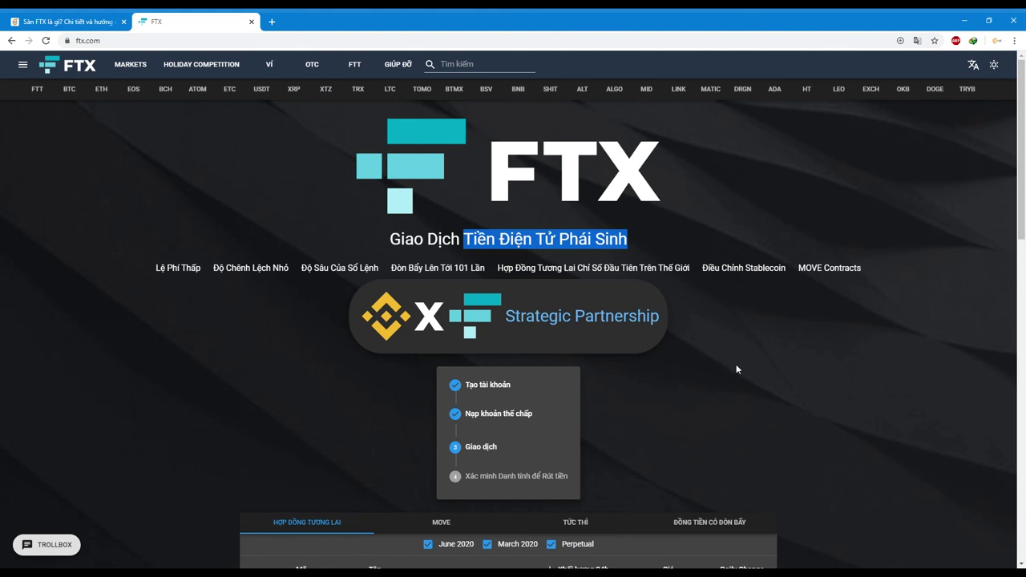
{"action": "scroll", "coordinate": [760, 368], "scroll_direction": "down", "scroll_amount": 1}
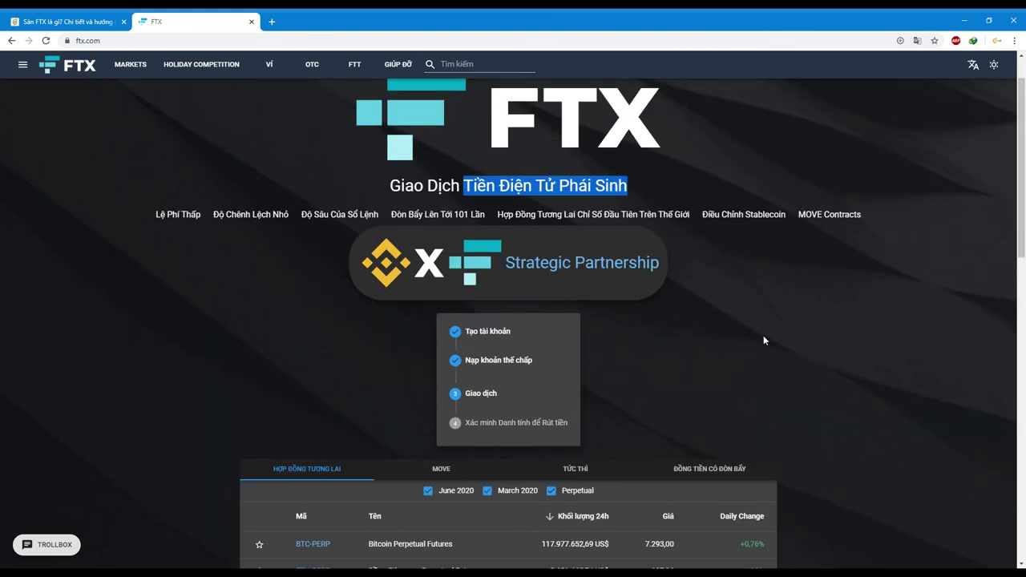
{"action": "scroll", "coordinate": [788, 349], "scroll_direction": "up", "scroll_amount": 1}
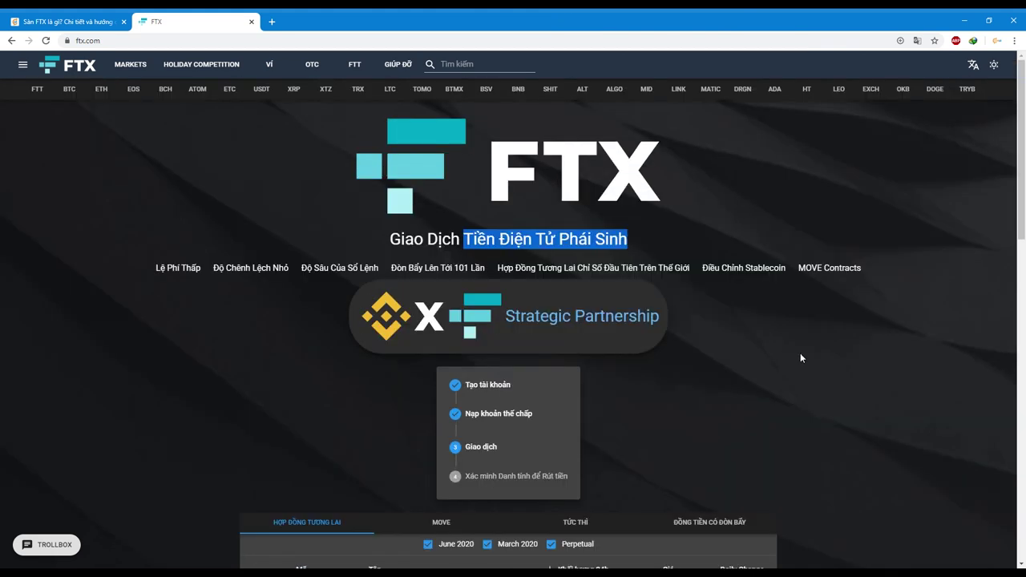
{"action": "left_click", "coordinate": [794, 357]}
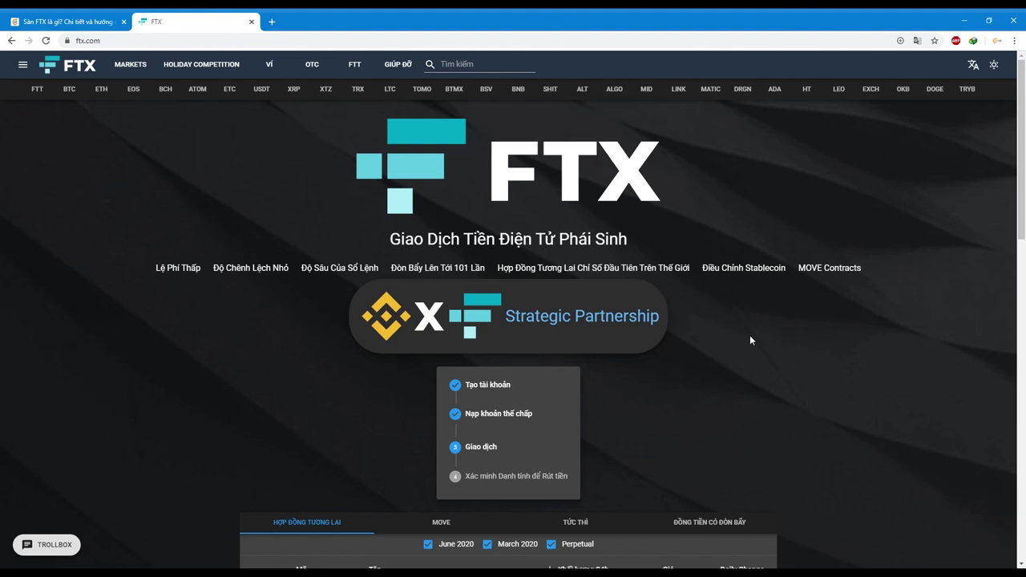